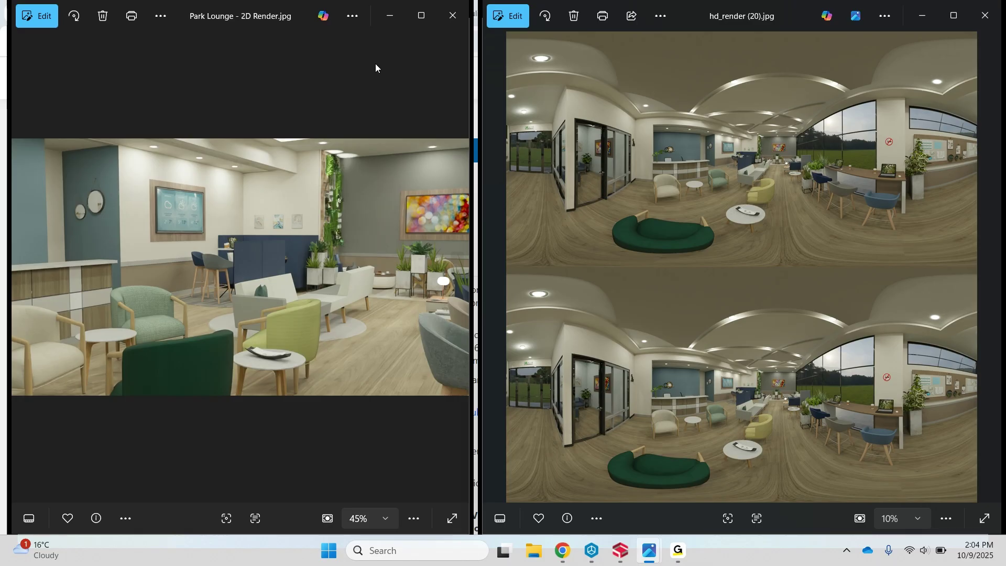
Close both open render images and switch to the PARK LOUNGE drawing in CET
key("alt+F4")
key("alt+F4")
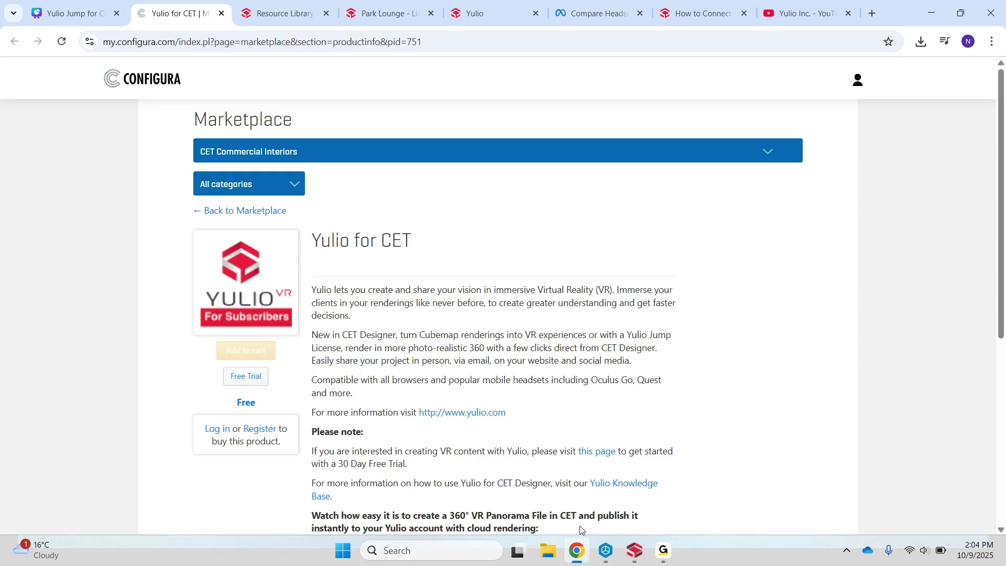
mouse_move(606, 550)
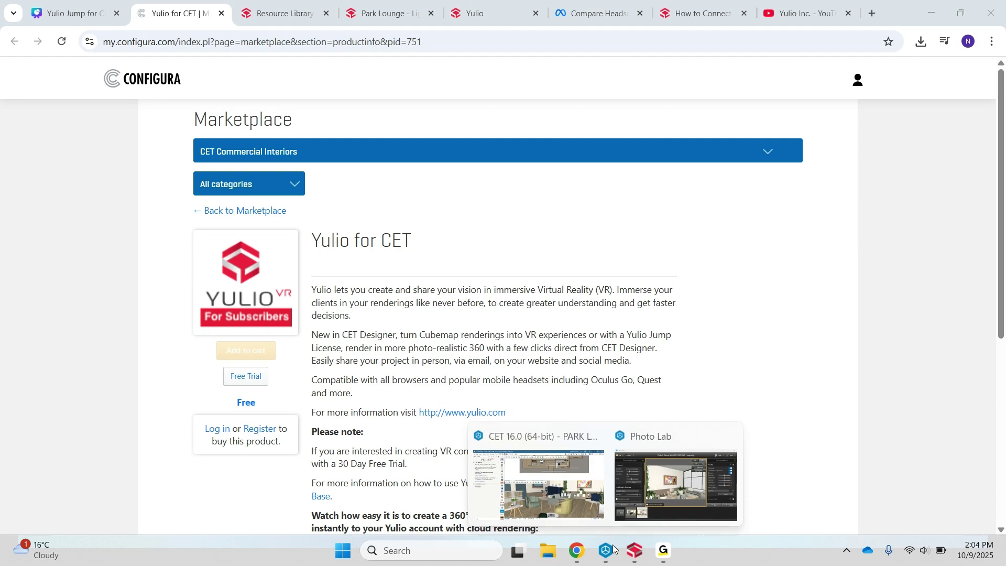
left_click(572, 492)
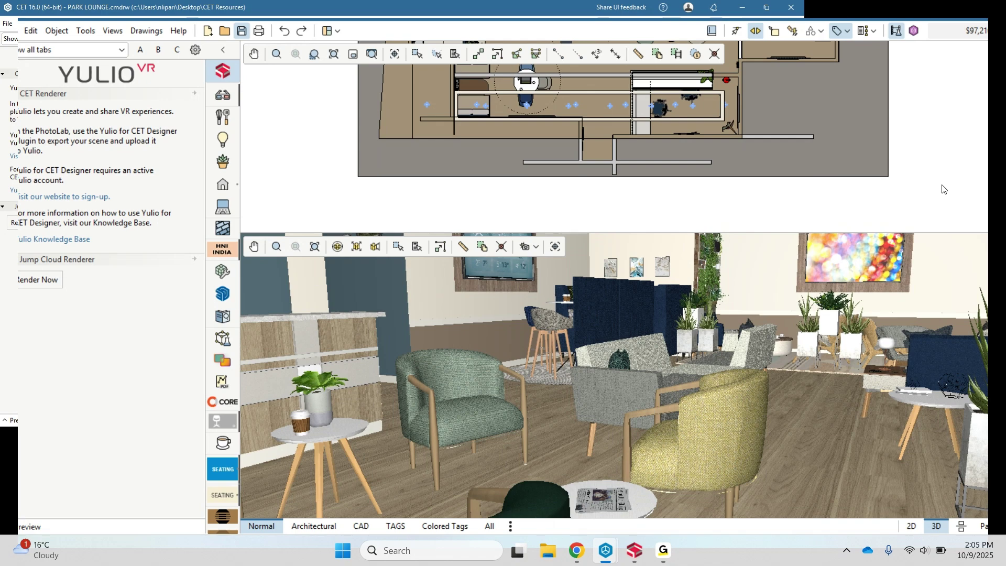
Switch to Chrome and view the CET Designer resources on Yulio's Resource Library page
left_click(576, 555)
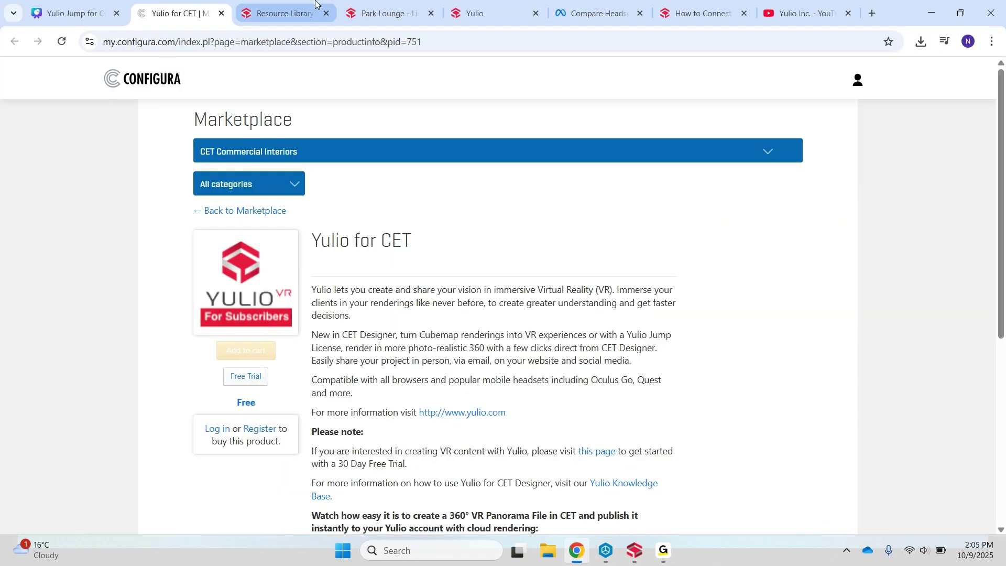
left_click(281, 13)
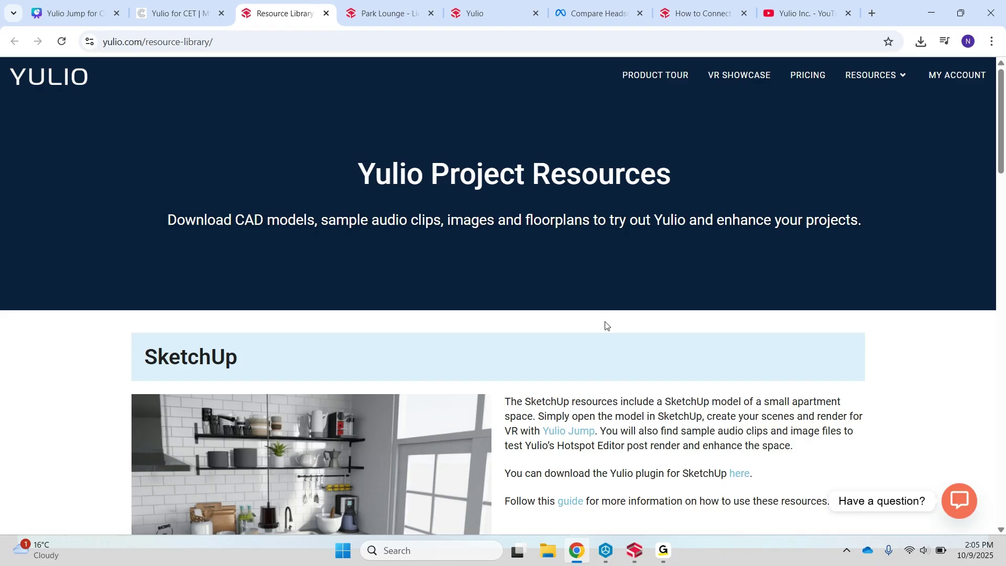
scroll(760, 403, "down", 1)
scroll(782, 416, "down", 8)
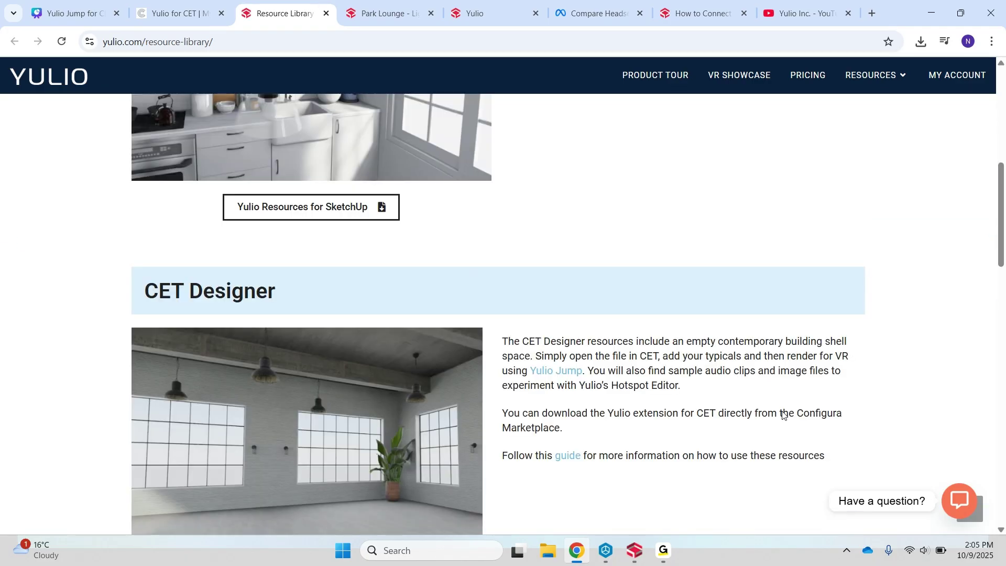
scroll(783, 415, "up", 1)
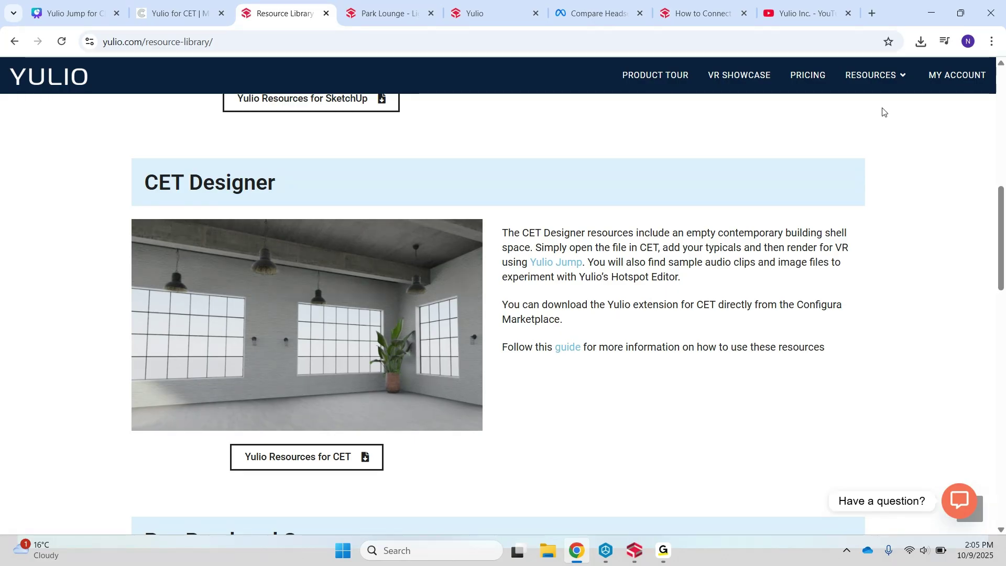
mouse_move(900, 77)
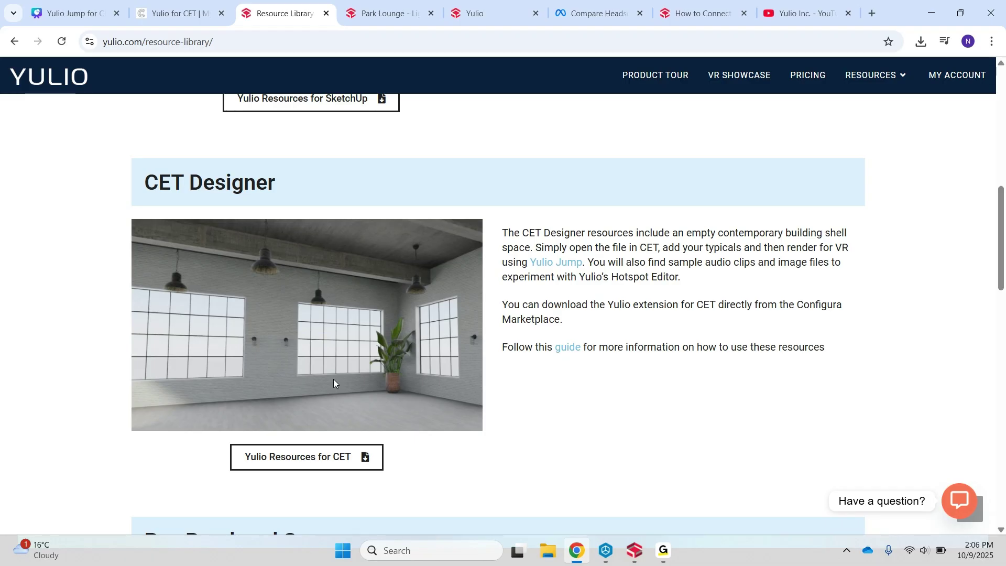
Switch back to the PARK LOUNGE drawing in CET, bring up its Photo Lab window and maximize it
mouse_move(603, 553)
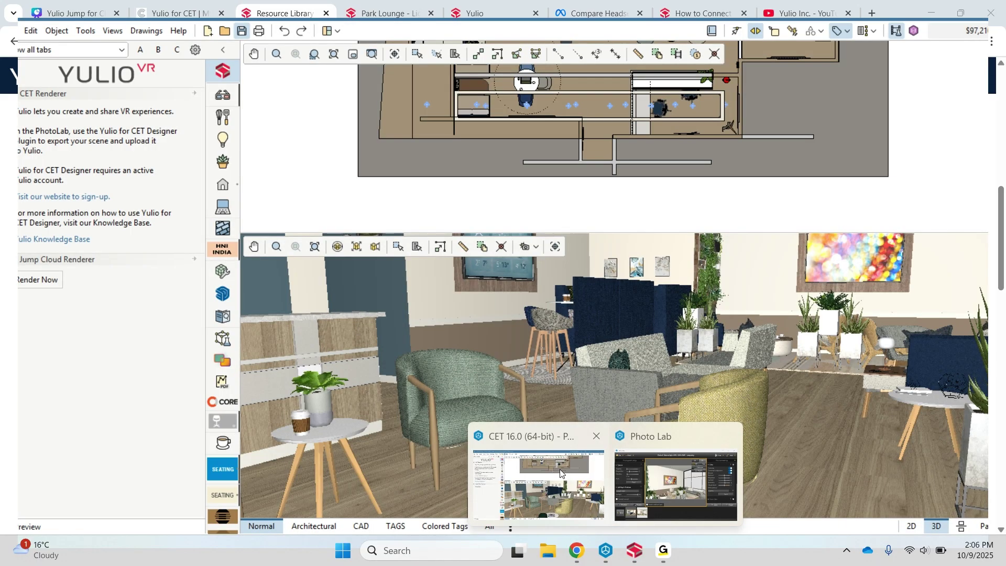
left_click(539, 500)
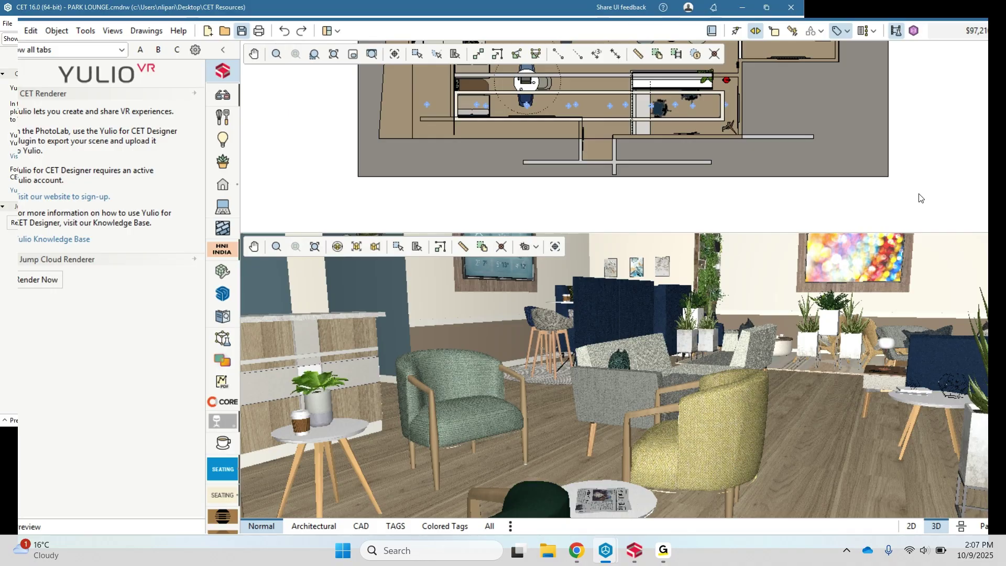
mouse_move(682, 466)
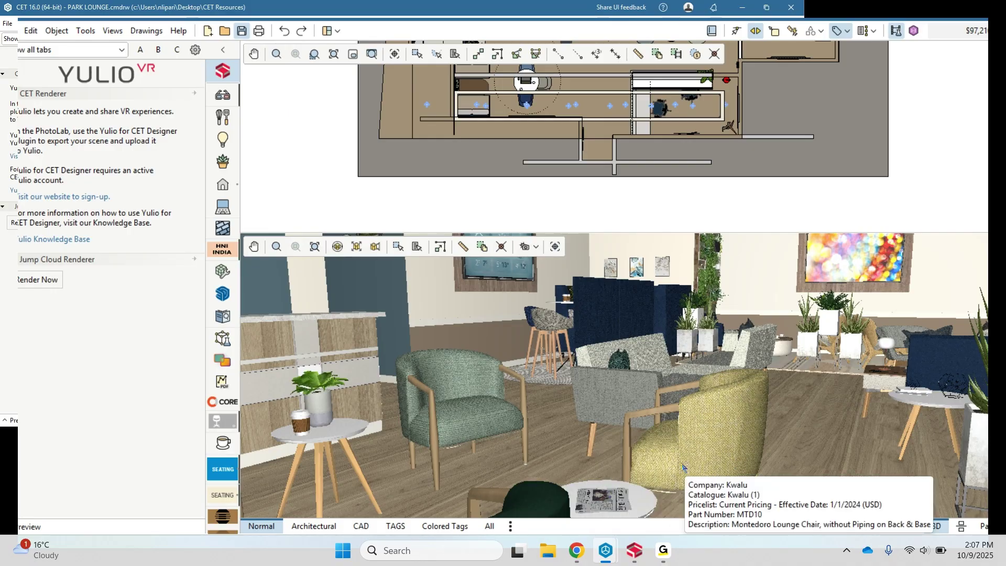
mouse_move(632, 563)
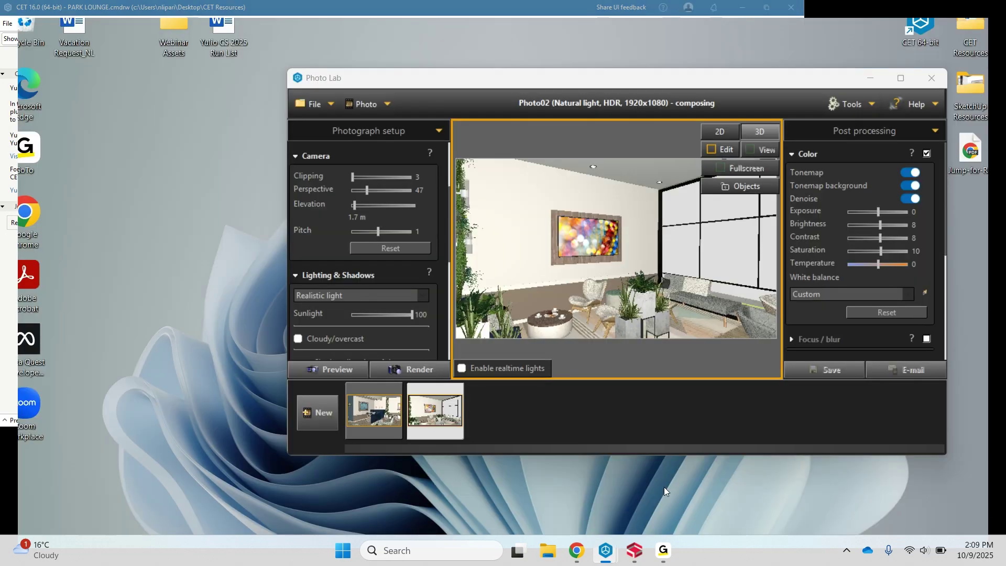
left_click(664, 486)
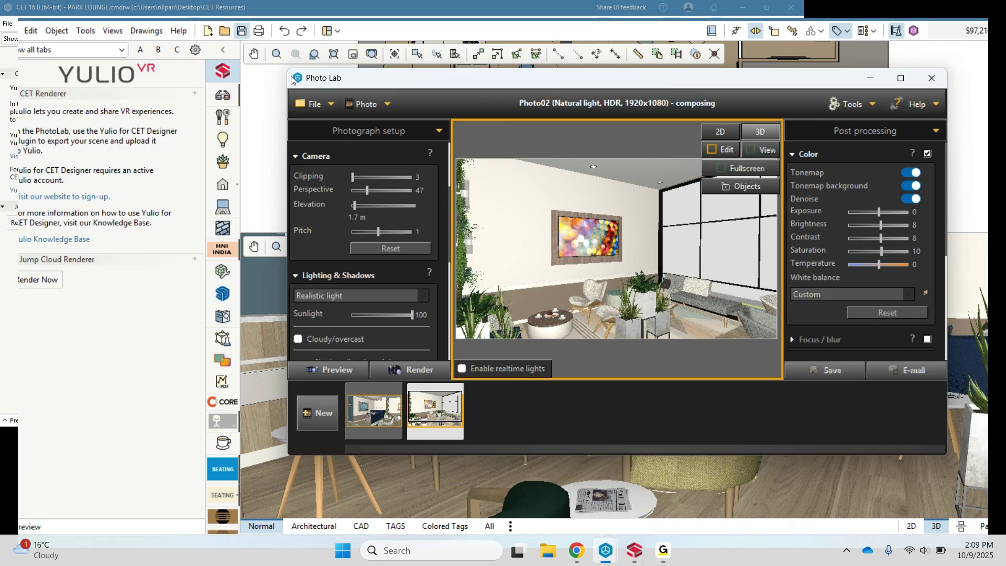
left_click(901, 77)
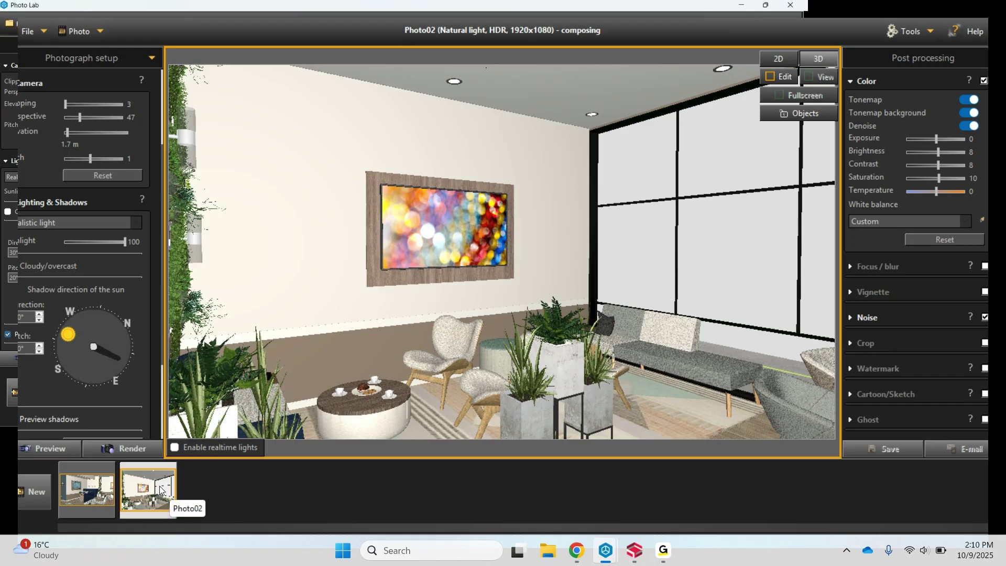
Create a new photo in Photo Lab and rotate its camera to face the exit doors and the glass-walled office
left_click(25, 481)
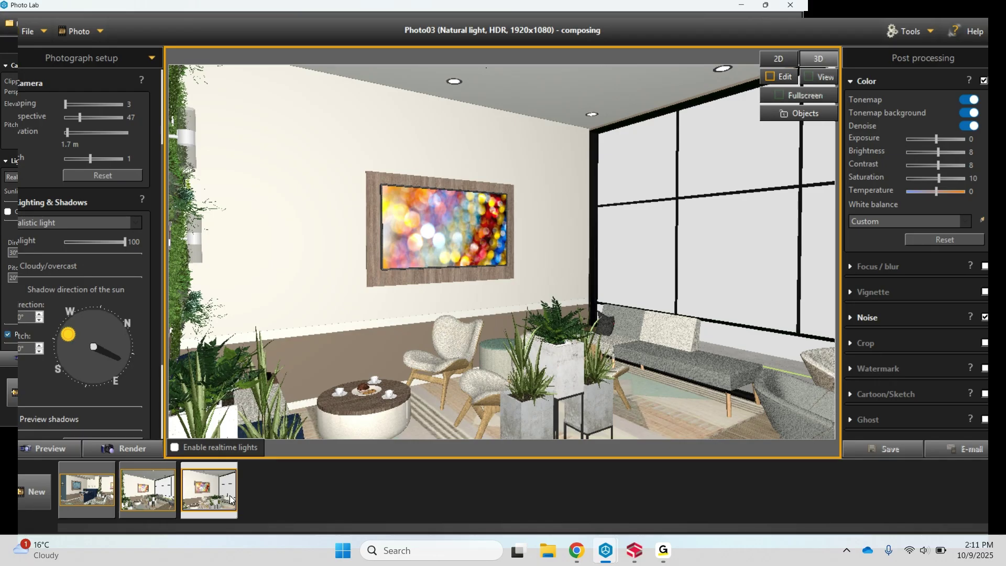
right_click(553, 225)
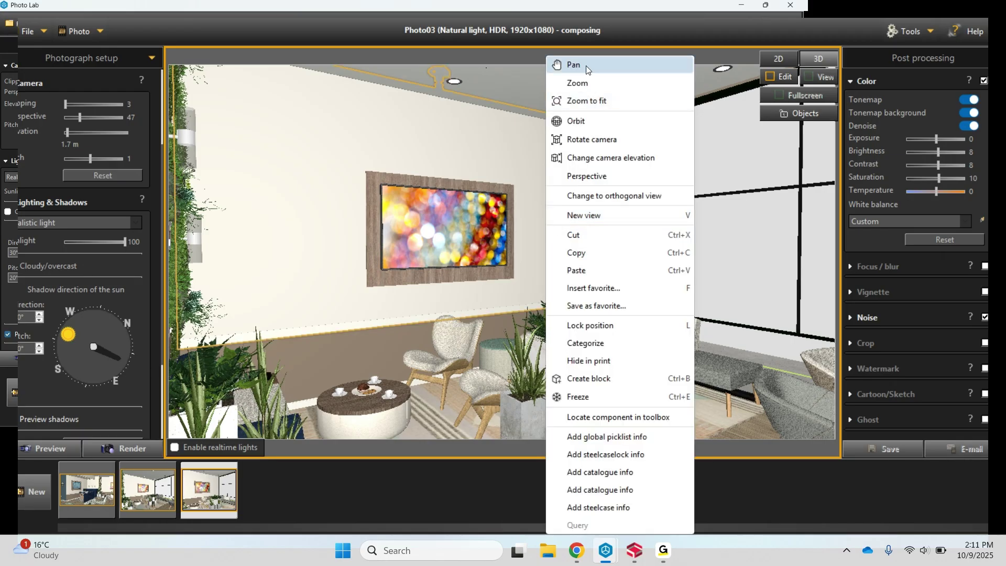
left_click(607, 139)
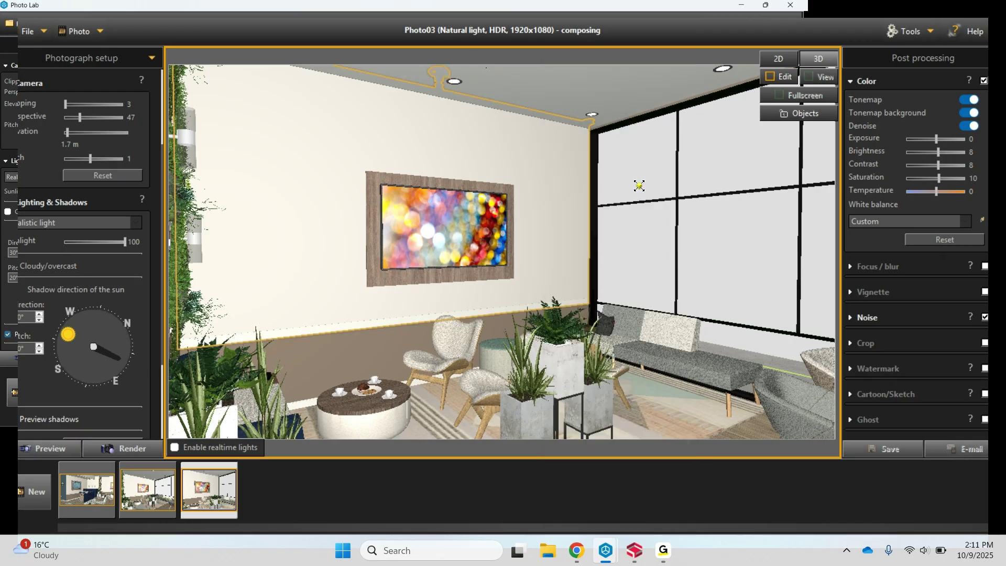
left_click_drag(606, 226, 426, 371)
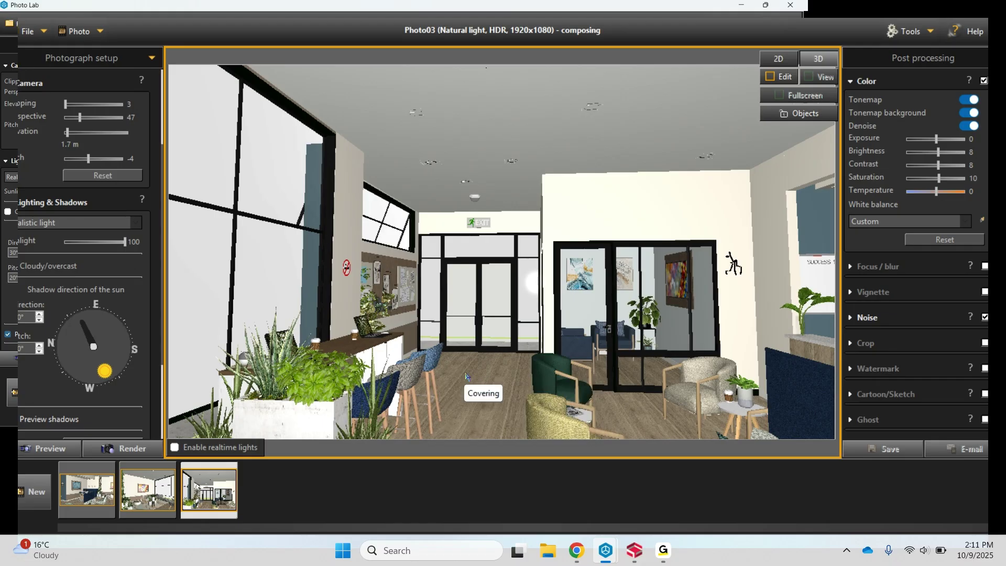
Refine the new photo's framing by rotating the camera slightly toward the reception and moving it closer to the entrance seating
right_click(542, 255)
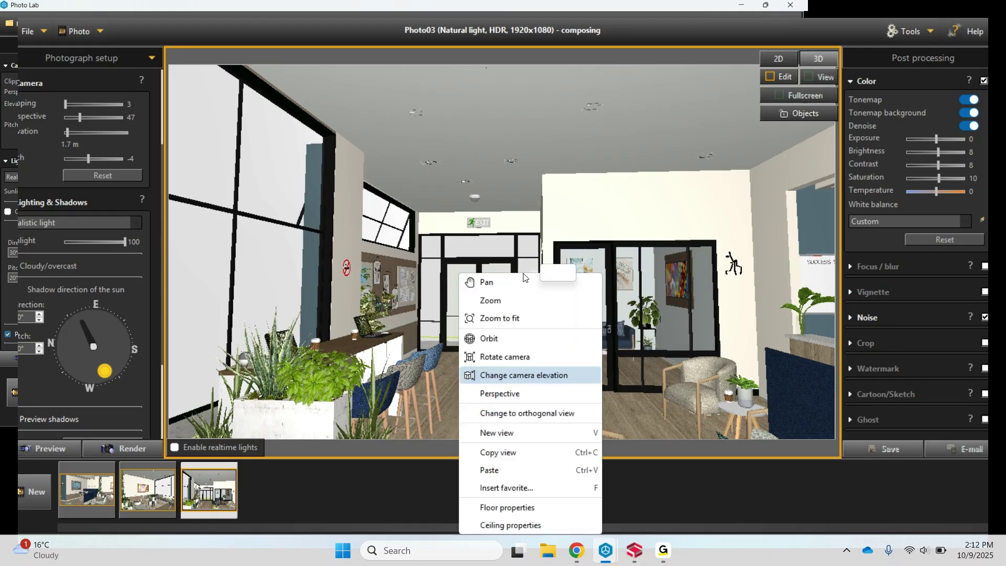
left_click(526, 352)
left_click_drag(527, 293, 504, 289)
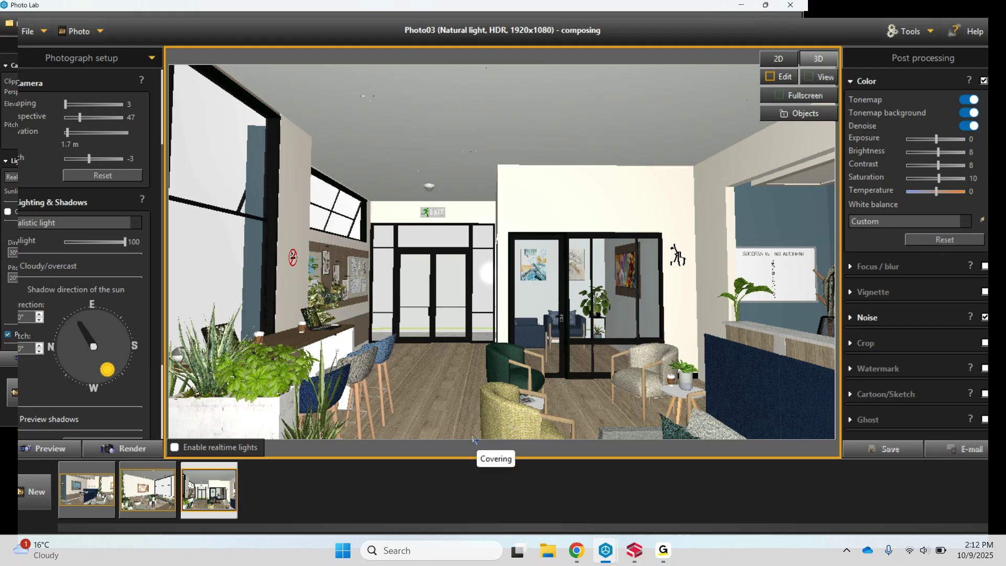
scroll(470, 393, "up", 5)
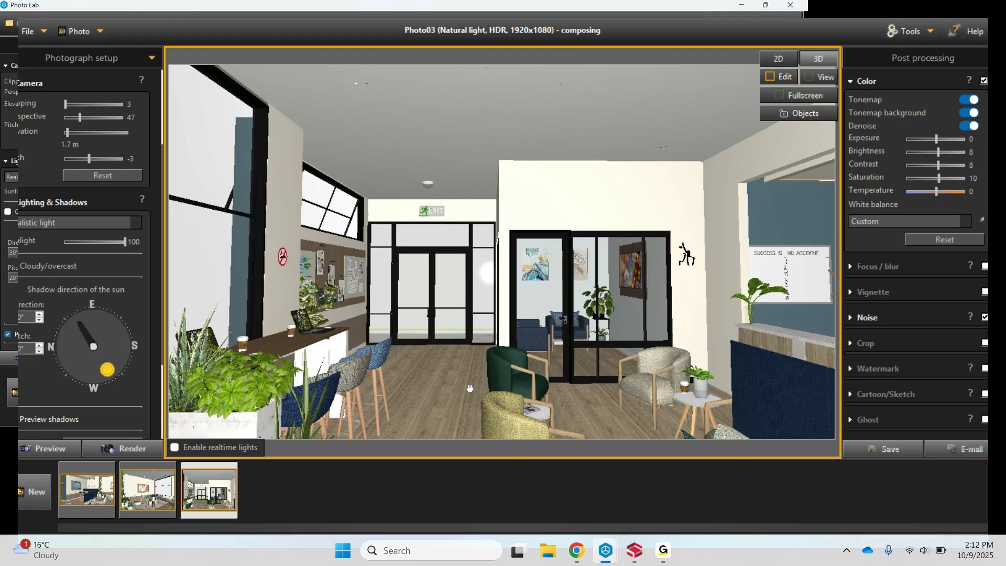
scroll(470, 392, "up", 1)
scroll(470, 393, "up", 2)
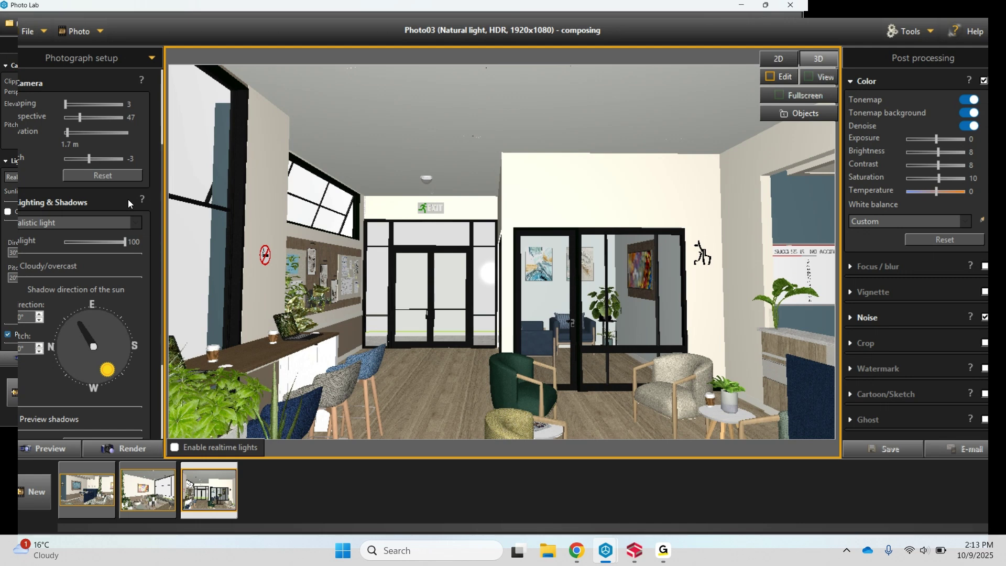
scroll(127, 199, "up", 3)
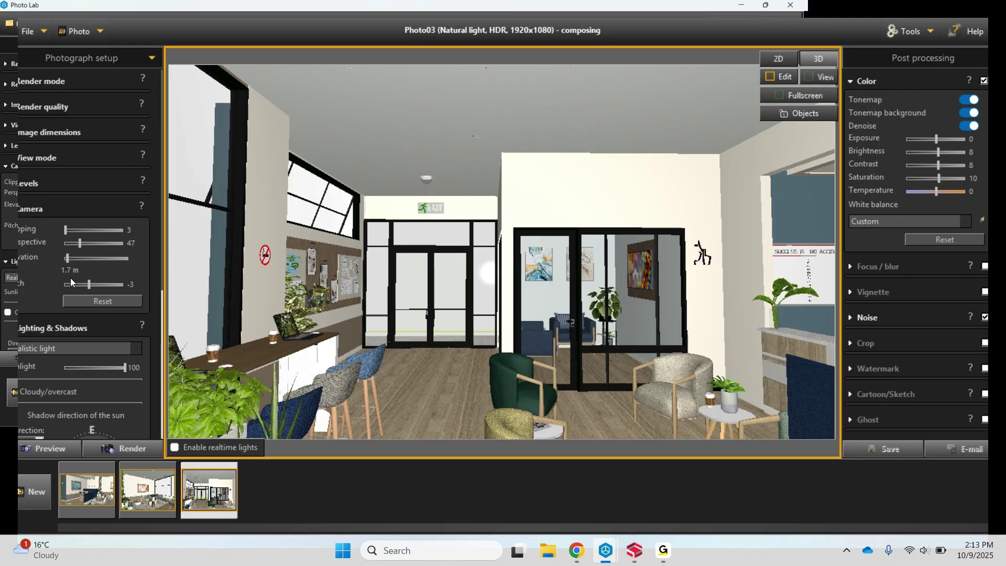
mouse_move(75, 271)
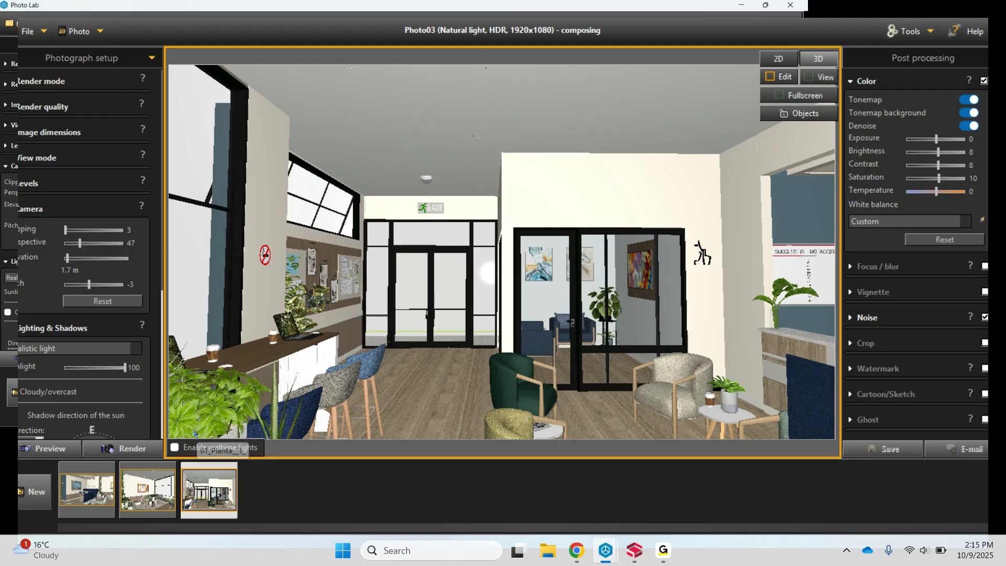
right_click(207, 483)
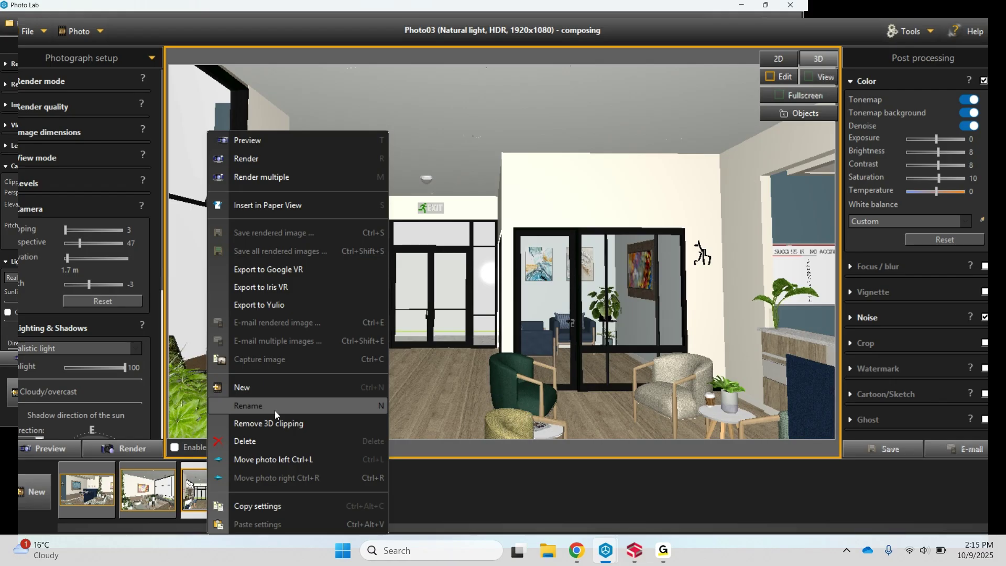
left_click(459, 479)
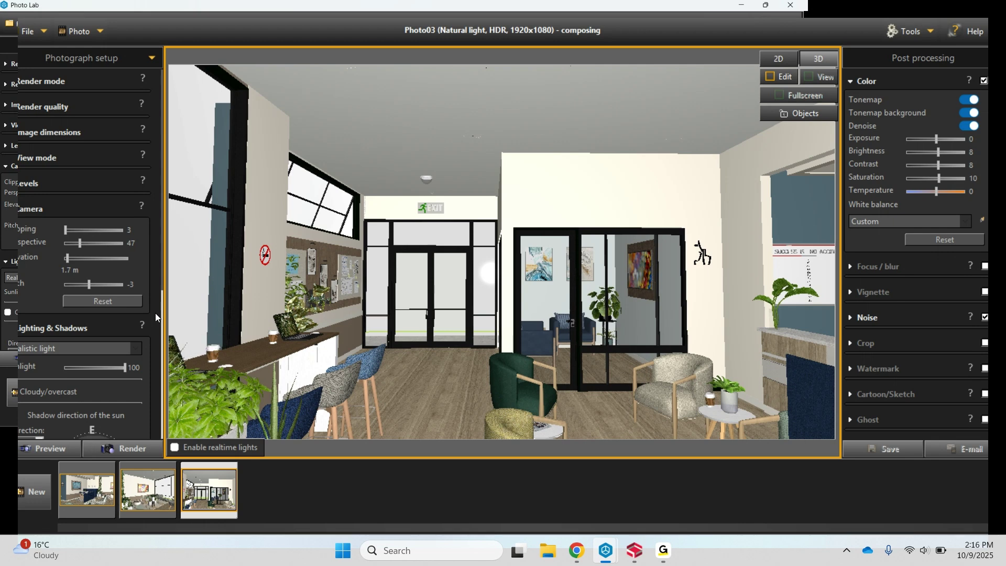
Switch the photograph setup to simple controls and set the background to the HDR image of a green field under a cloudy sky
scroll(155, 313, "down", 5)
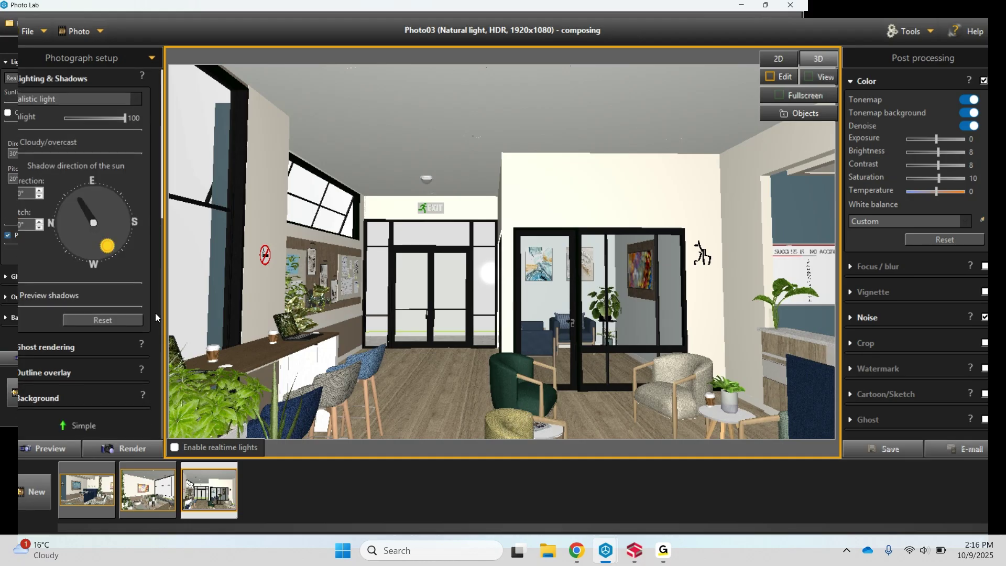
left_click(83, 426)
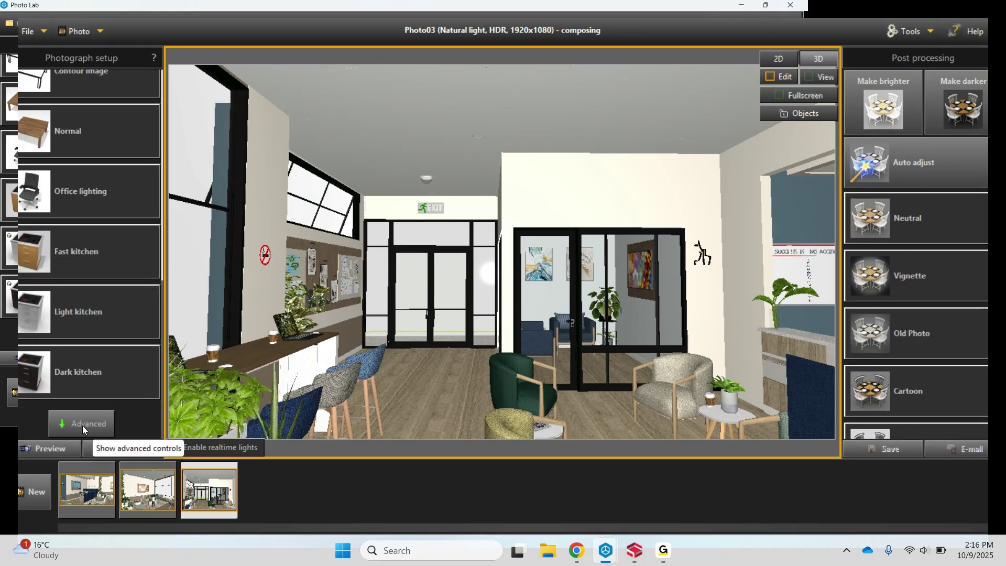
scroll(95, 304, "up", 2)
scroll(95, 303, "up", 5)
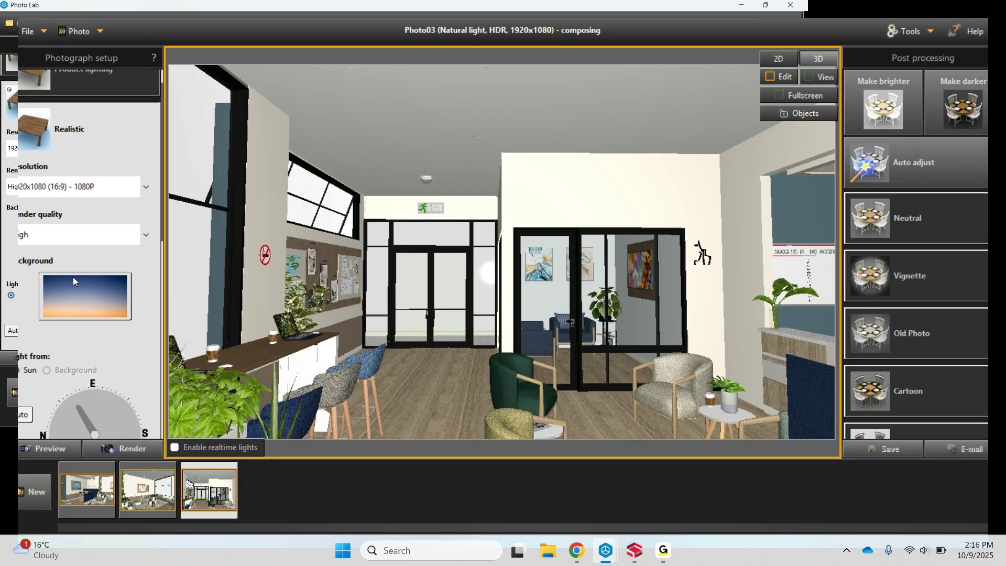
left_click(99, 298)
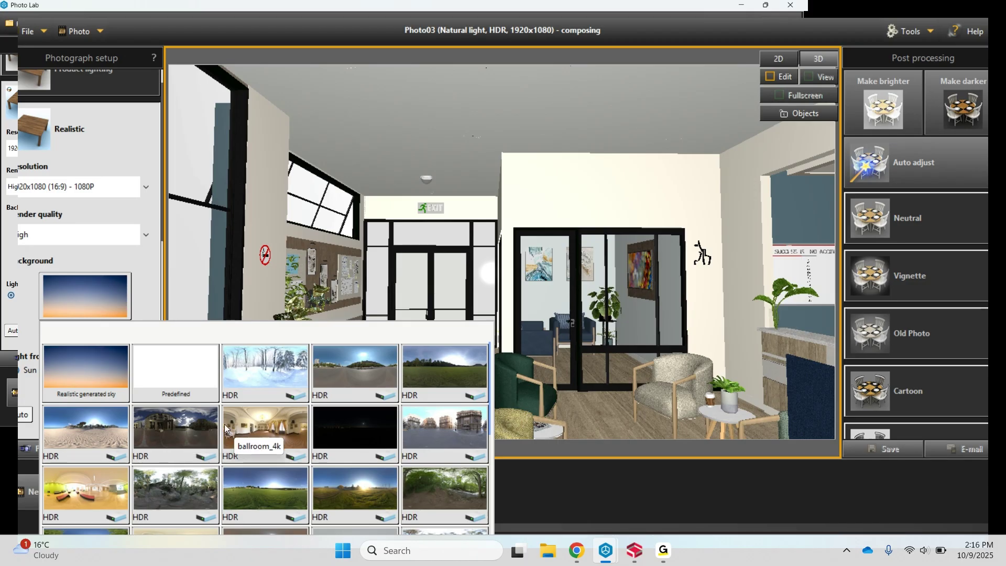
scroll(224, 424, "down", 2)
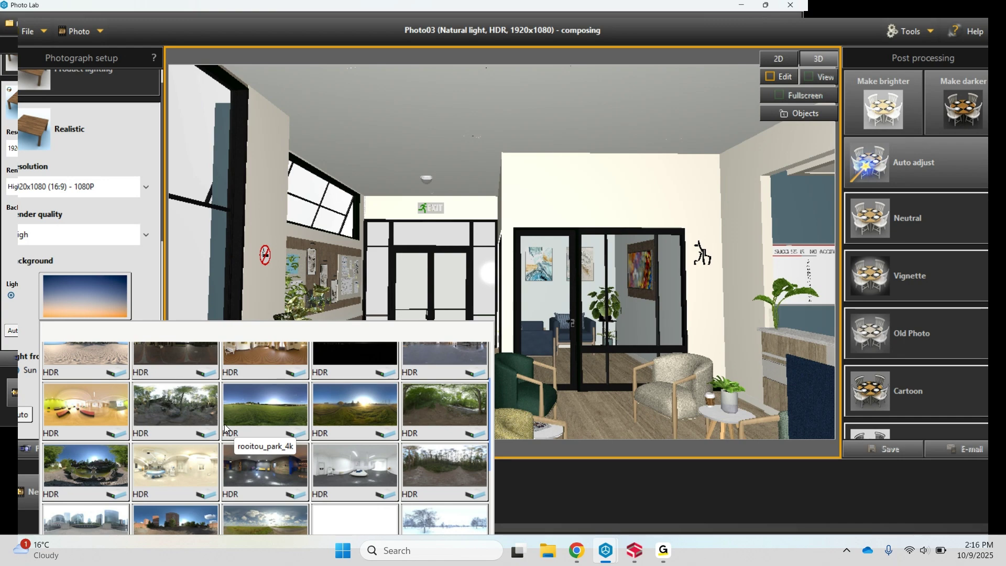
scroll(224, 427, "up", 2)
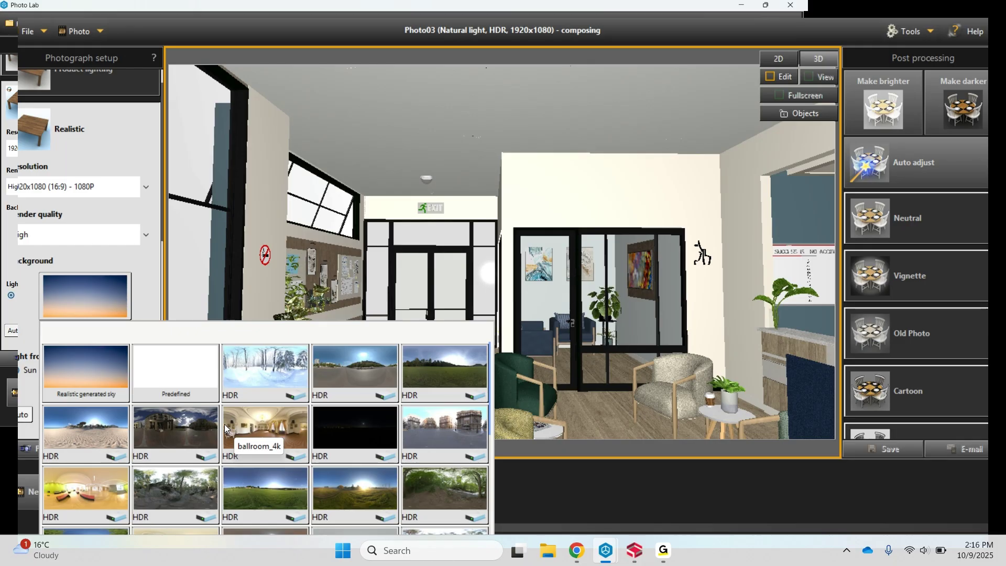
left_click(463, 383)
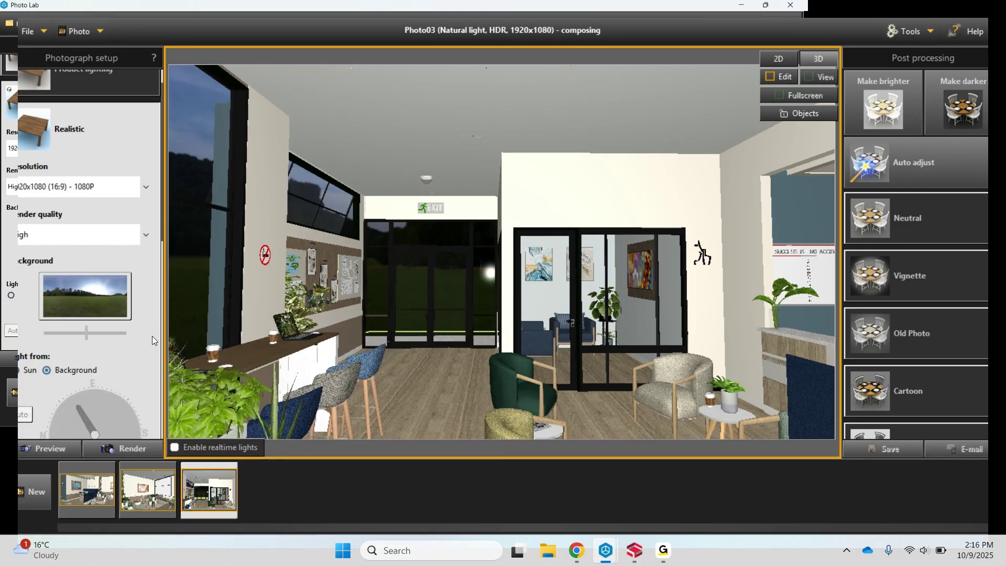
Return the photograph setup to the advanced controls
scroll(152, 340, "down", 5)
scroll(152, 335, "down", 5)
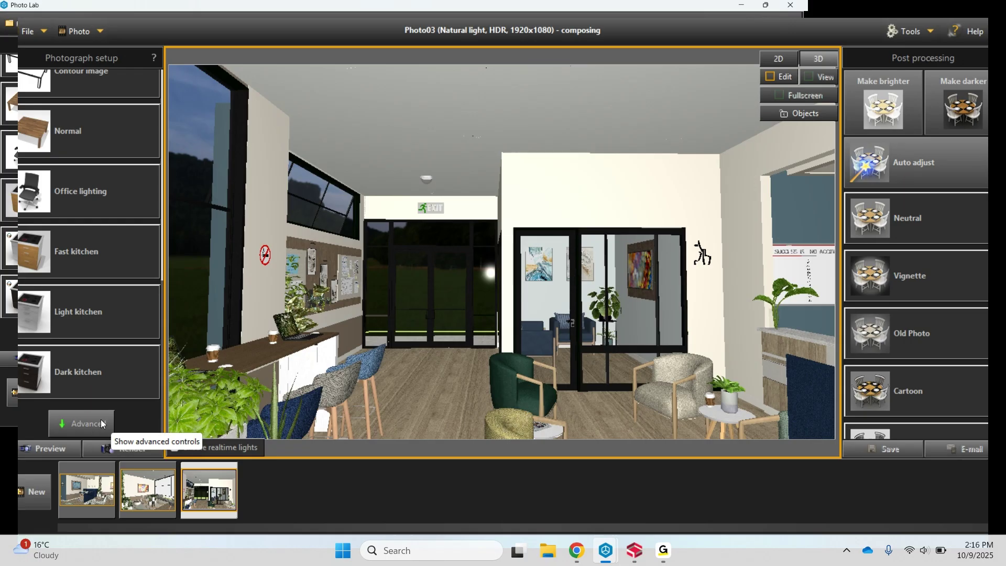
left_click(102, 423)
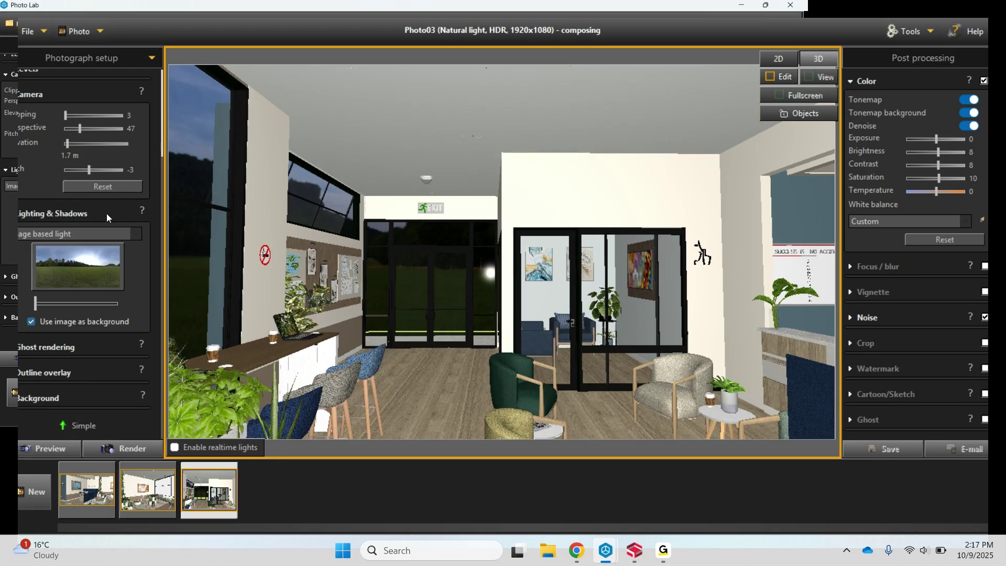
Set the photo's lighting to Image based light using the green-field, cloudy-sky HDR image and close Photo Lab
left_click(138, 238)
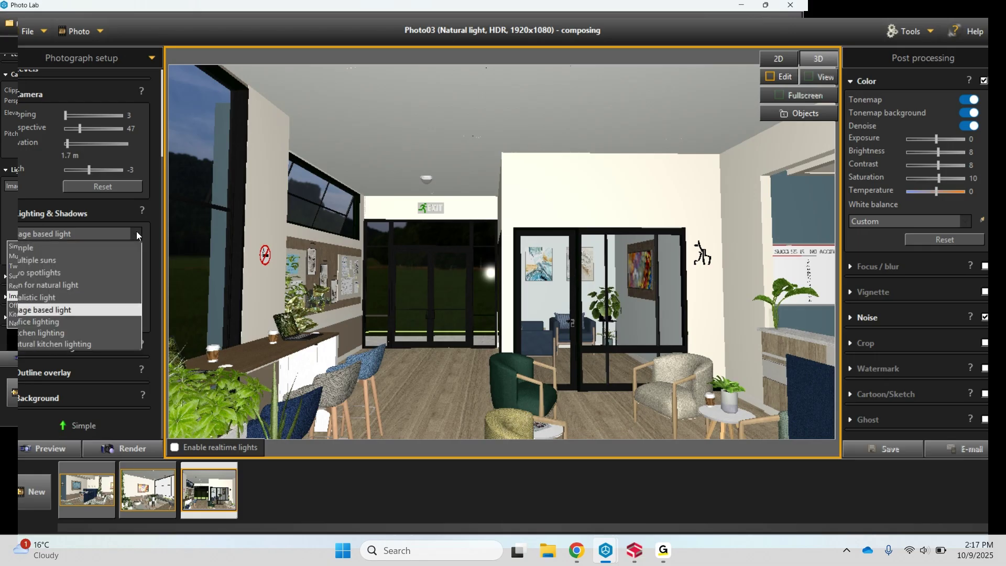
left_click(114, 310)
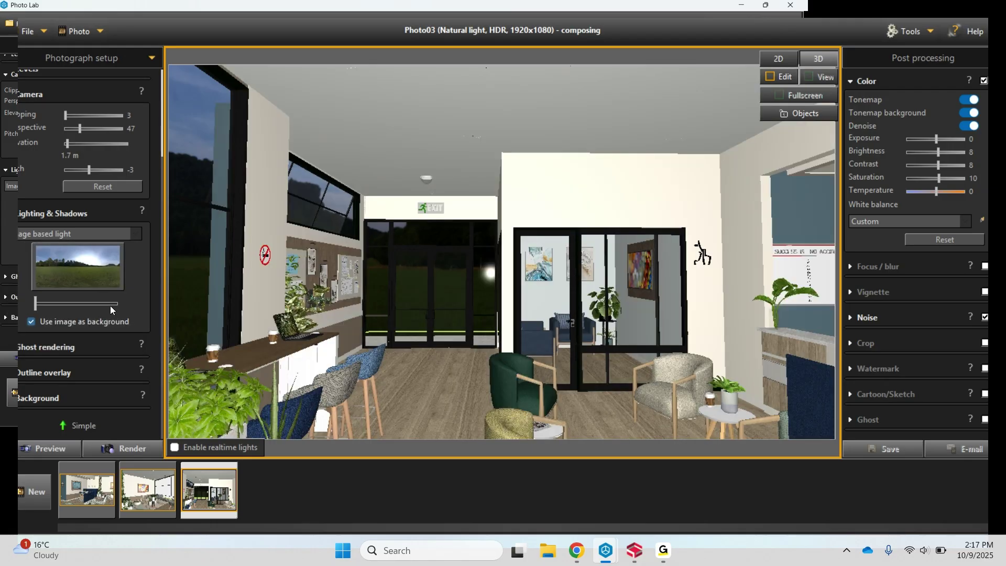
left_click(119, 251)
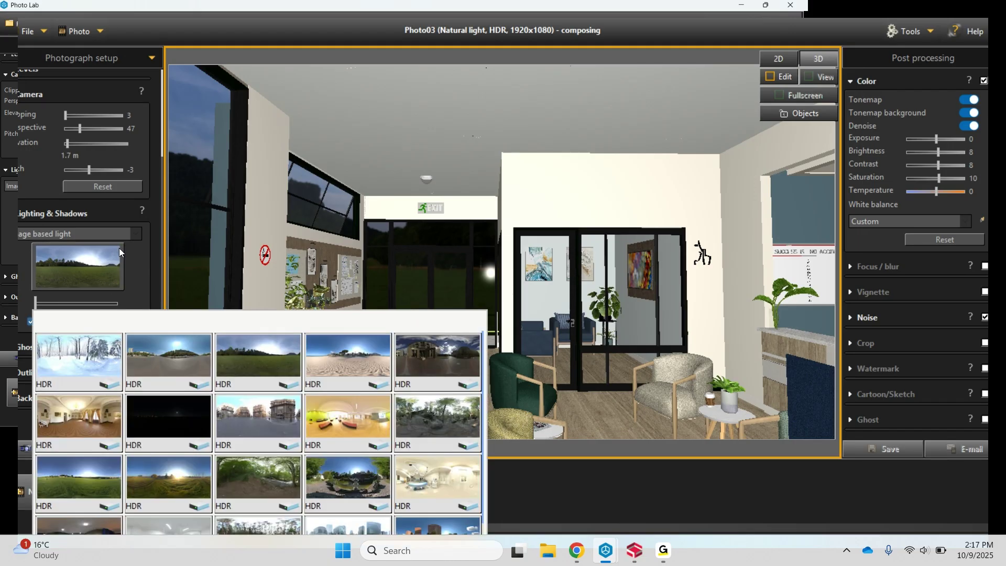
left_click(261, 345)
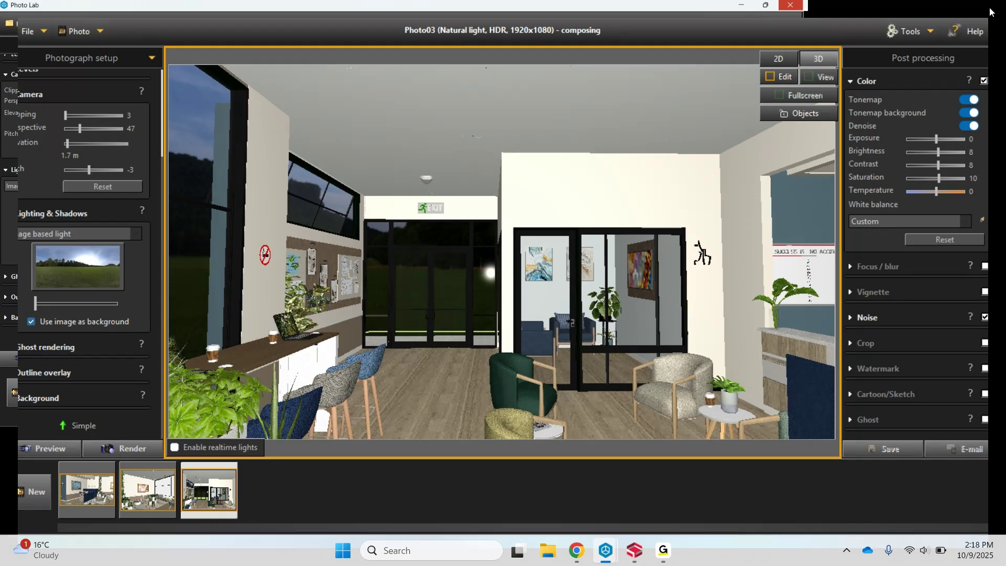
left_click(790, 6)
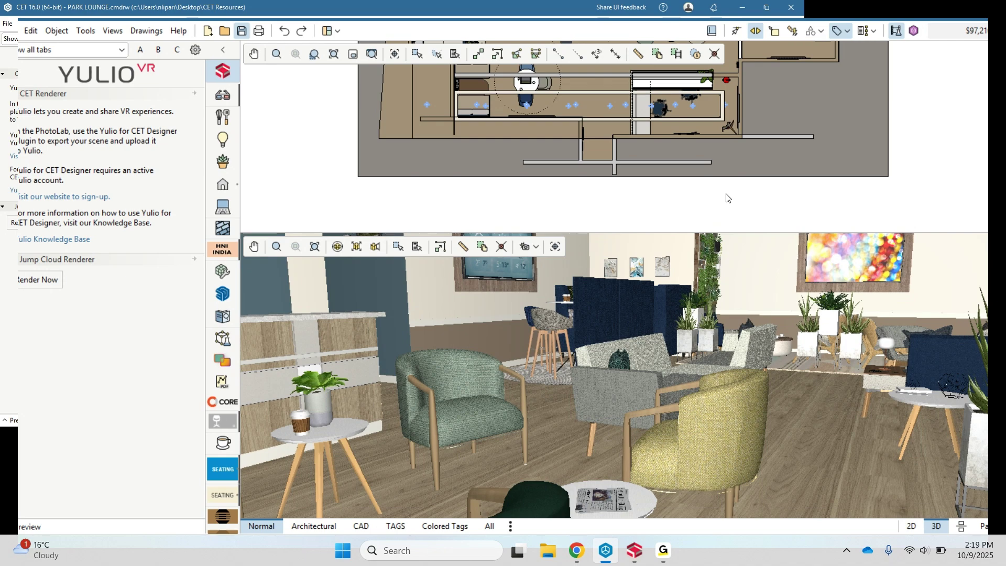
Switch to Chrome and show the Yulio Jump presentation in full screen, advancing to slide 5
left_click(575, 550)
left_click(76, 13)
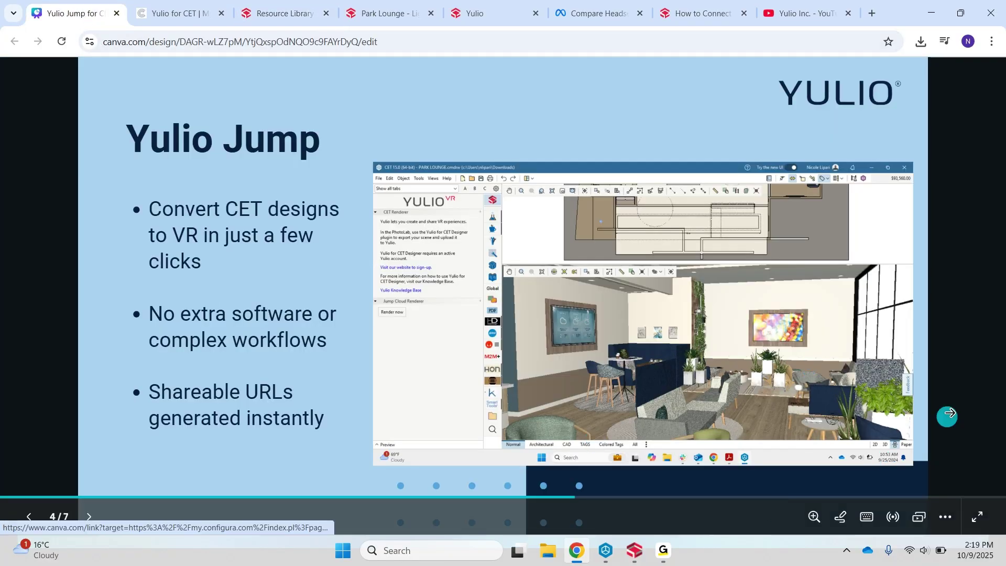
left_click(972, 516)
left_click(917, 510)
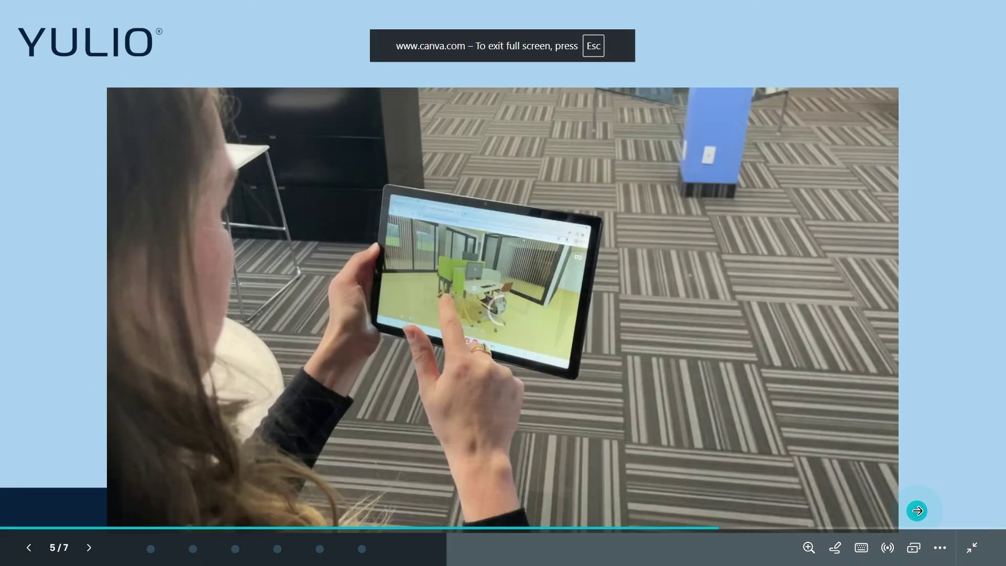
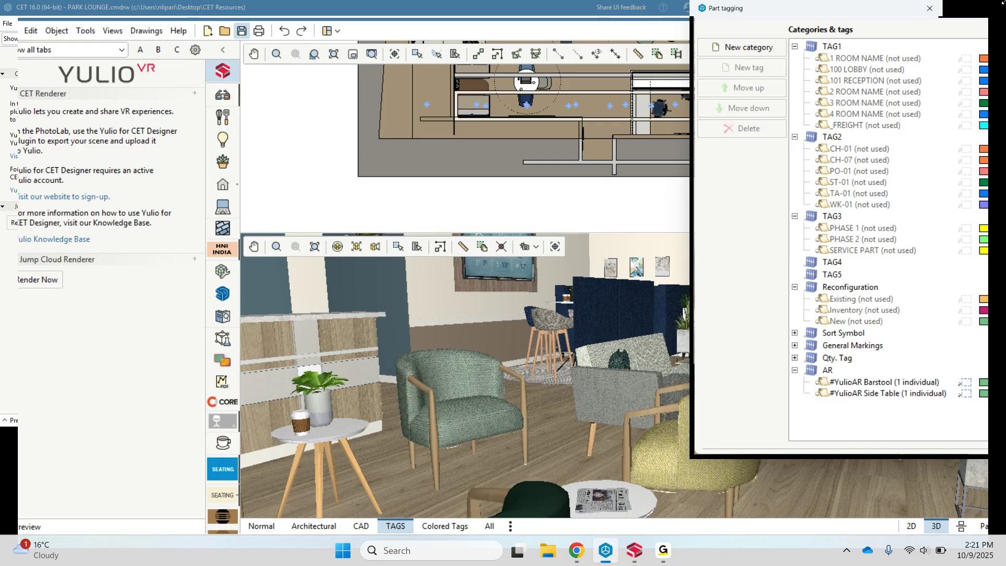
Create a new part tagging category labelled Augmented Reality
left_click_drag(883, 14, 124, 139)
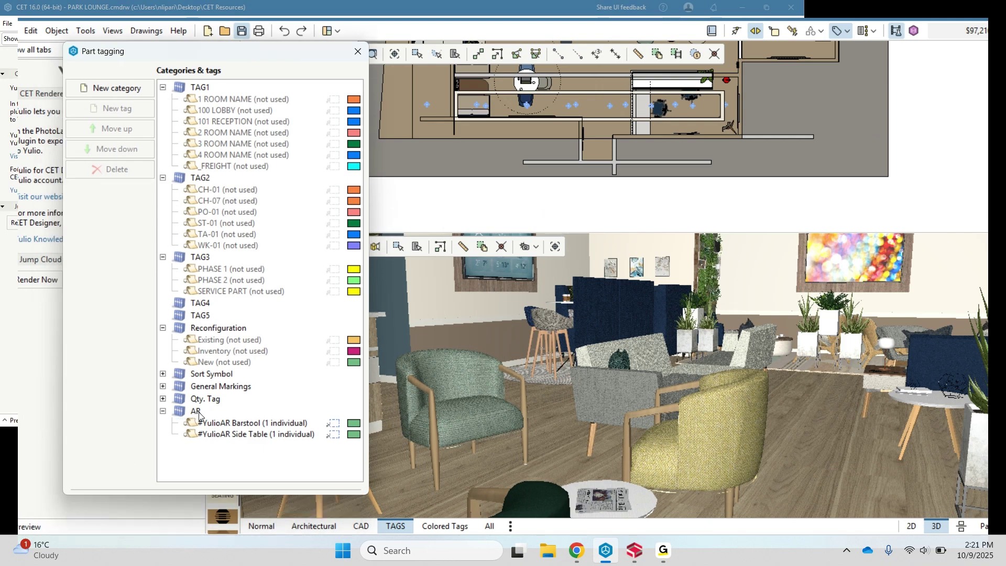
left_click(135, 89)
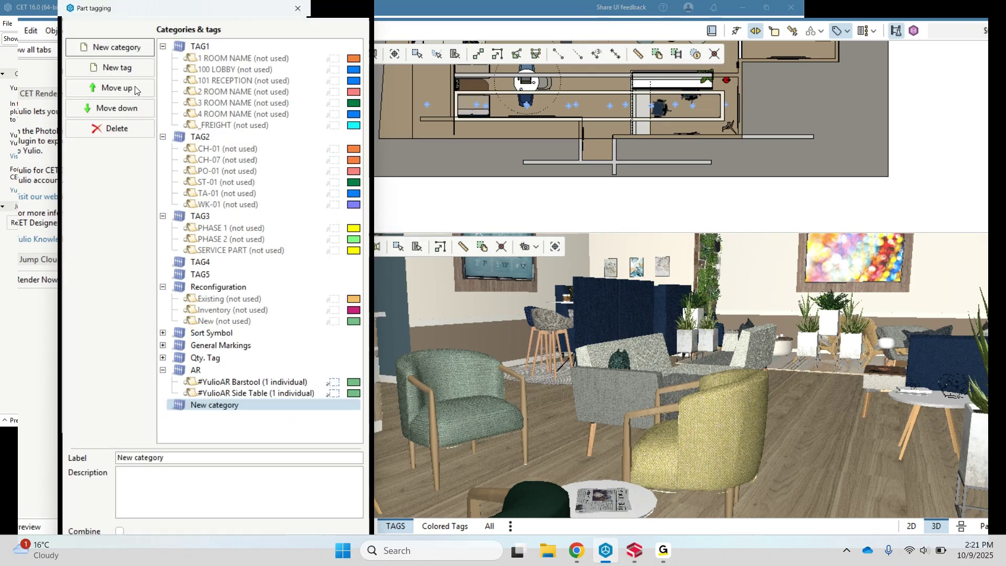
double_click(159, 458)
key("BackSpace")
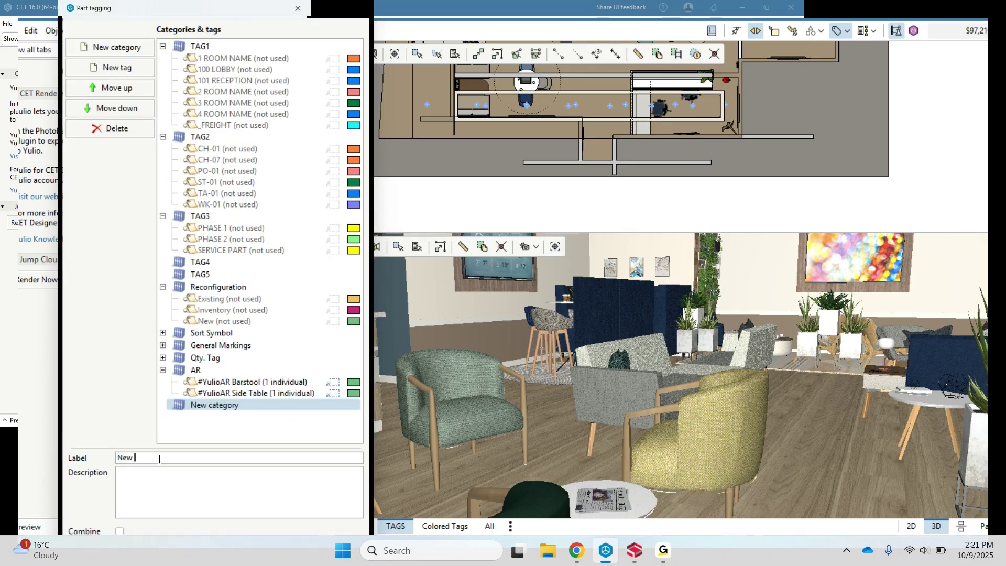
key("BackSpace")
key("BackSpace")
key("BackSpace")
key("BackSpace")
type("AR")
key("BackSpace")
type("ugmented Reality")
key("Return")
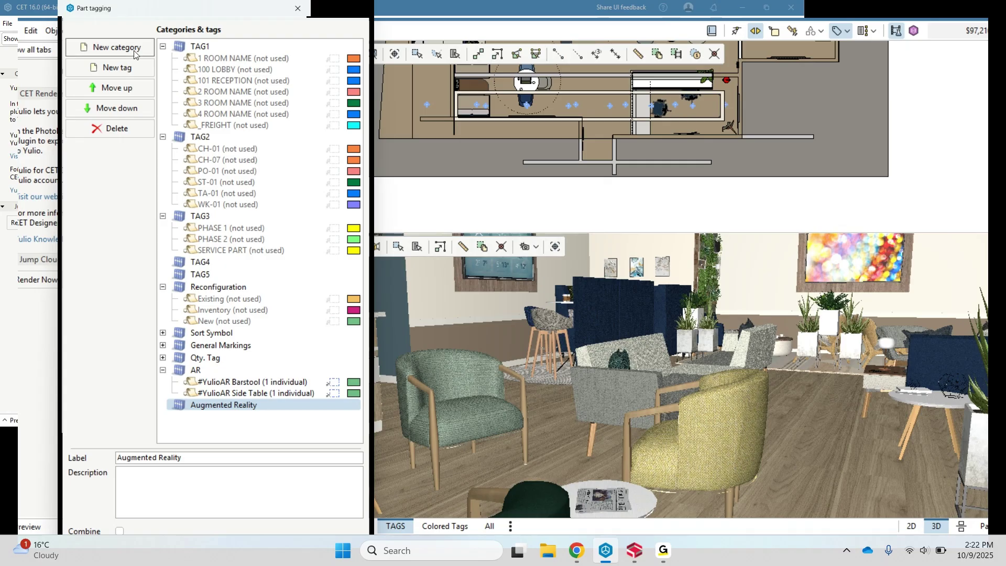
Add a new tag to the Augmented Reality category and label it "#YulioAR + Barstool"
left_click(118, 68)
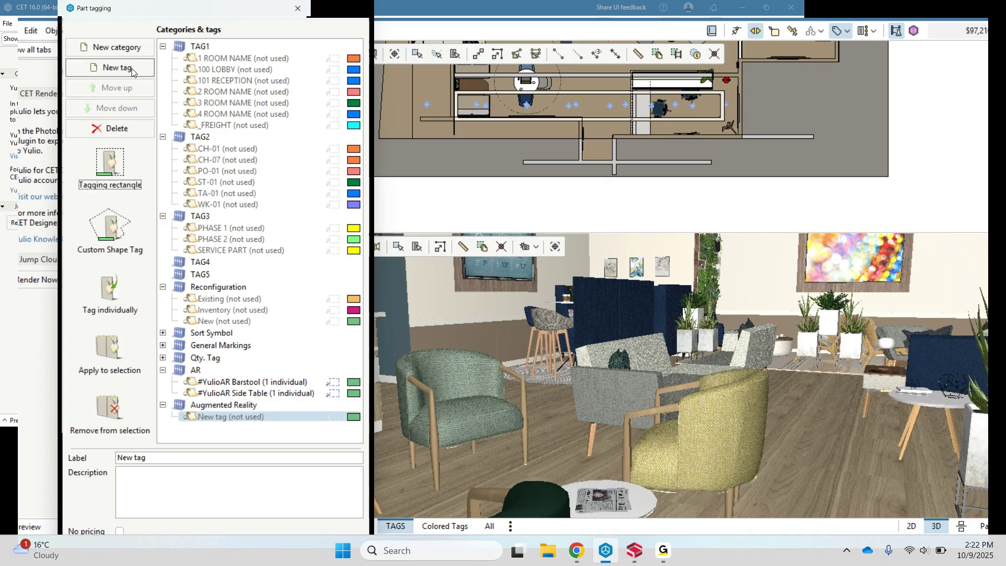
left_click(155, 457)
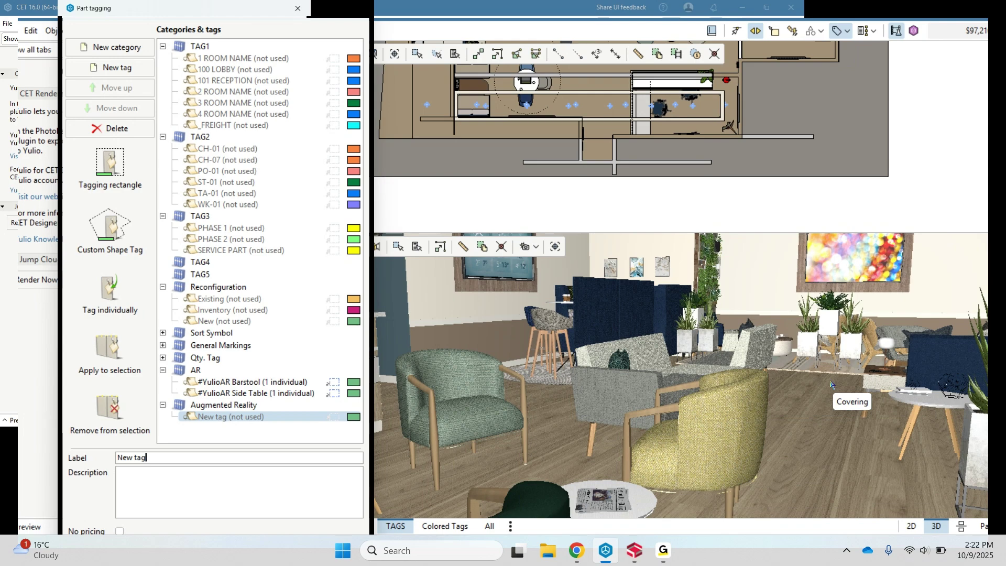
key("BackSpace")
key("BackSpace")
key("BackSpace")
key("BackSpace")
key("BackSpace")
key("BackSpace")
key("BackSpace")
type("#YulioAR + Barstool")
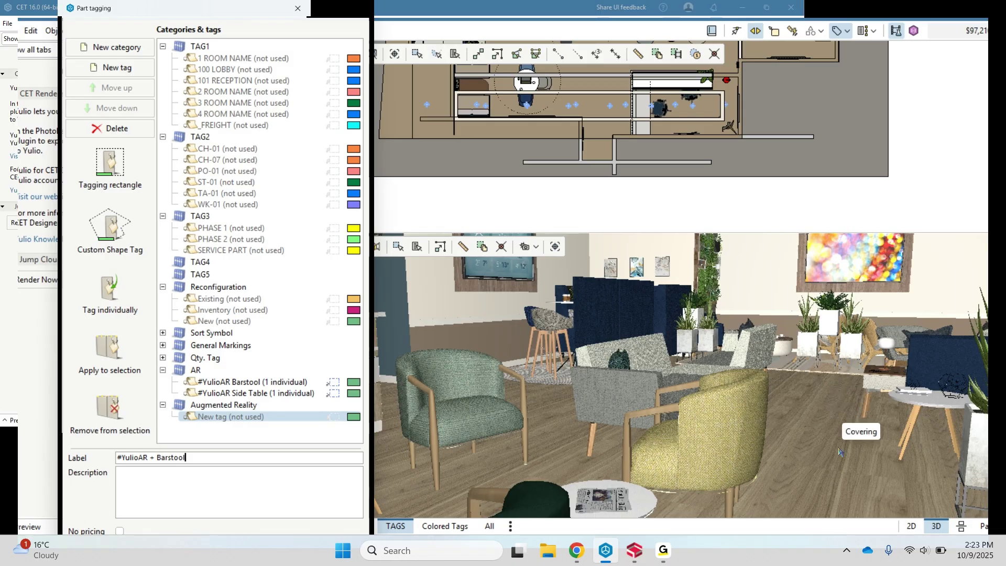
key("Return")
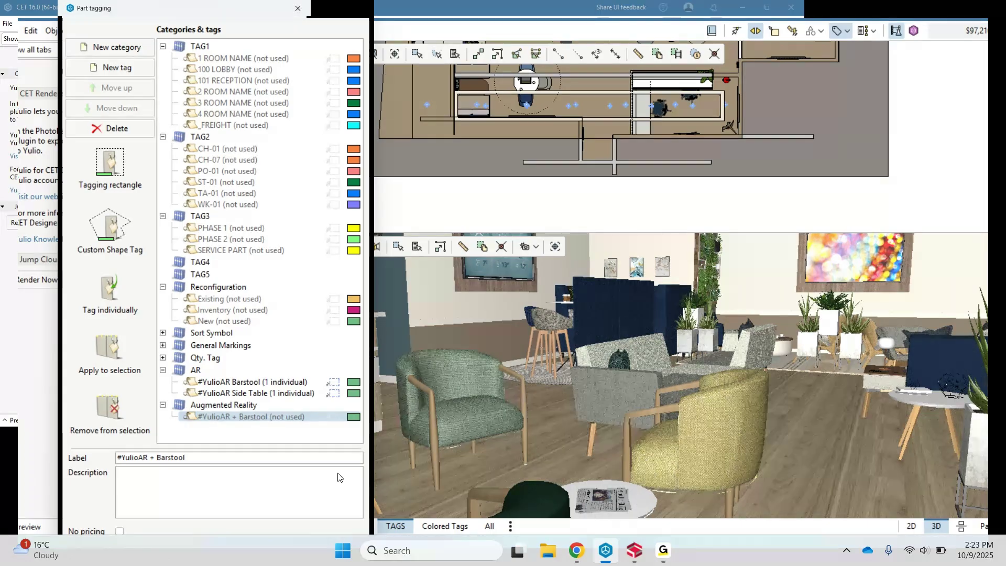
Individually tag the navy barstool and the adjoining bar-height work table with the #YulioAR + Barstool tag
left_click(108, 296)
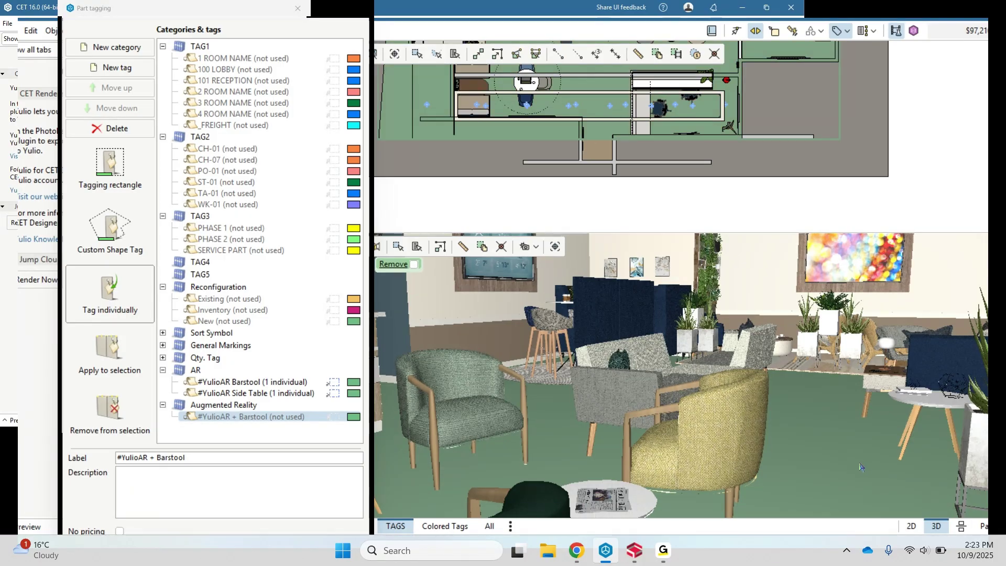
middle_click_drag(860, 462, 752, 445)
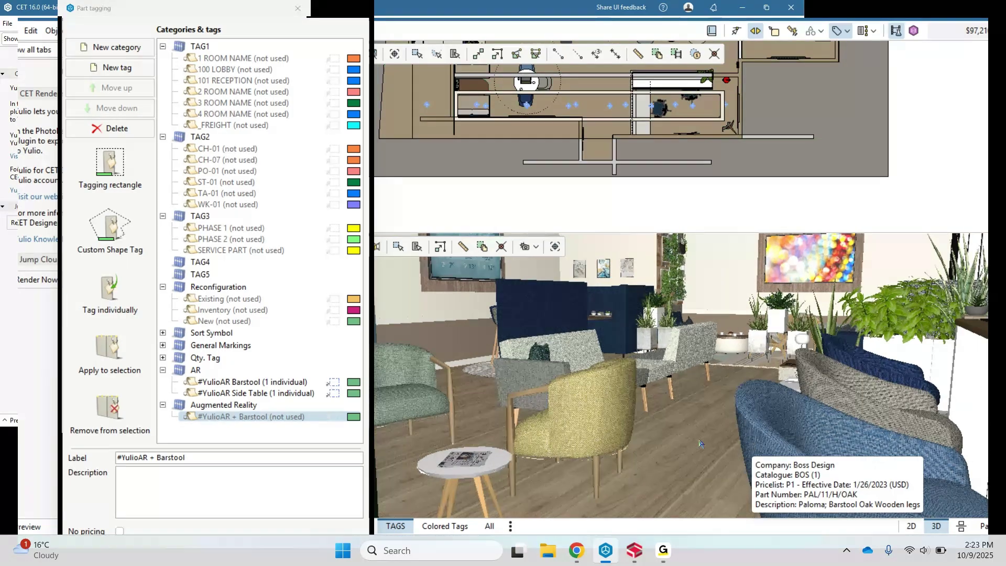
left_click(128, 294)
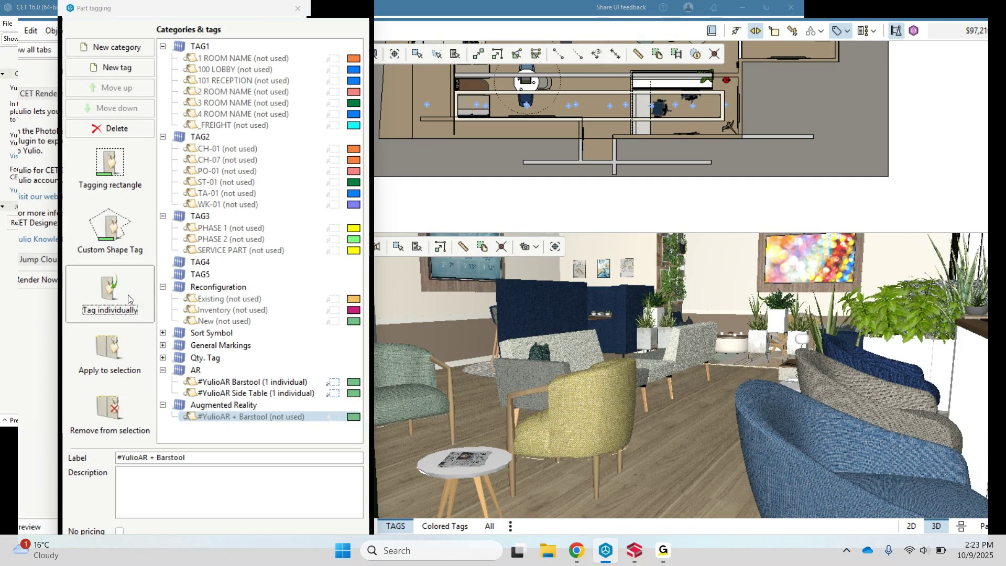
left_click(866, 357)
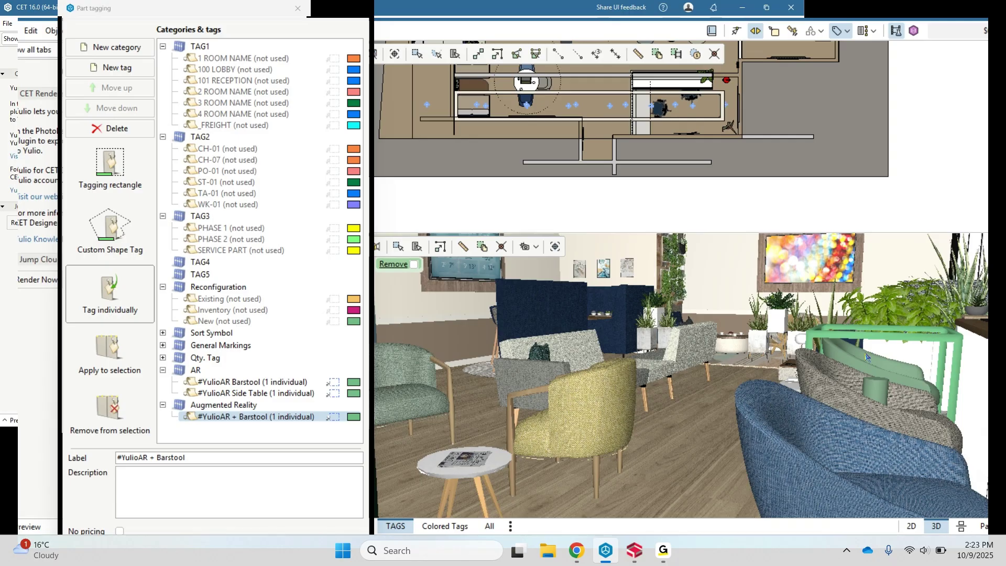
left_click(818, 440)
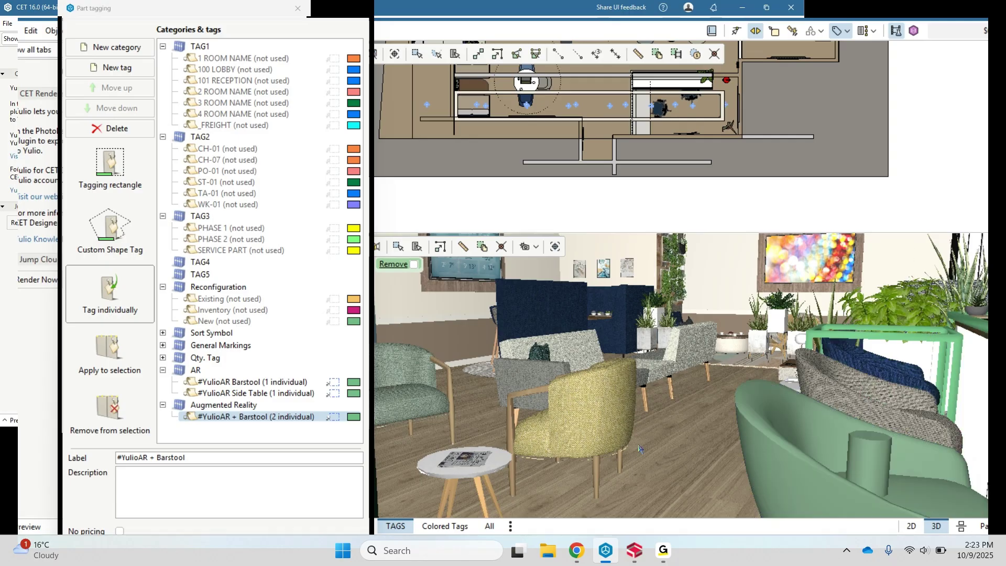
key("Escape")
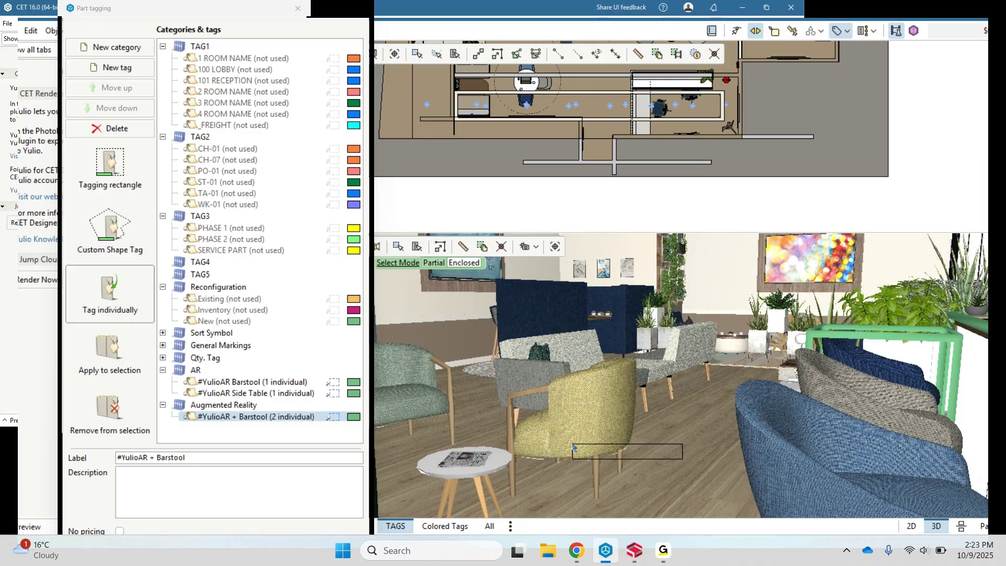
left_click(689, 435)
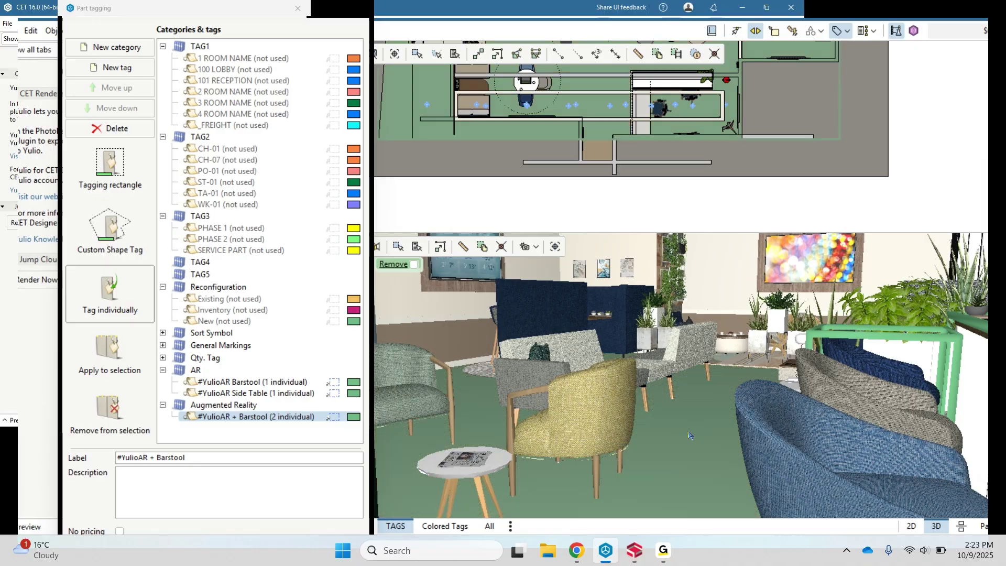
key("Escape")
Remove the #YulioAR + Barstool tag from the bar-height work table and close the part tagging window
middle_click_drag(688, 431, 598, 403)
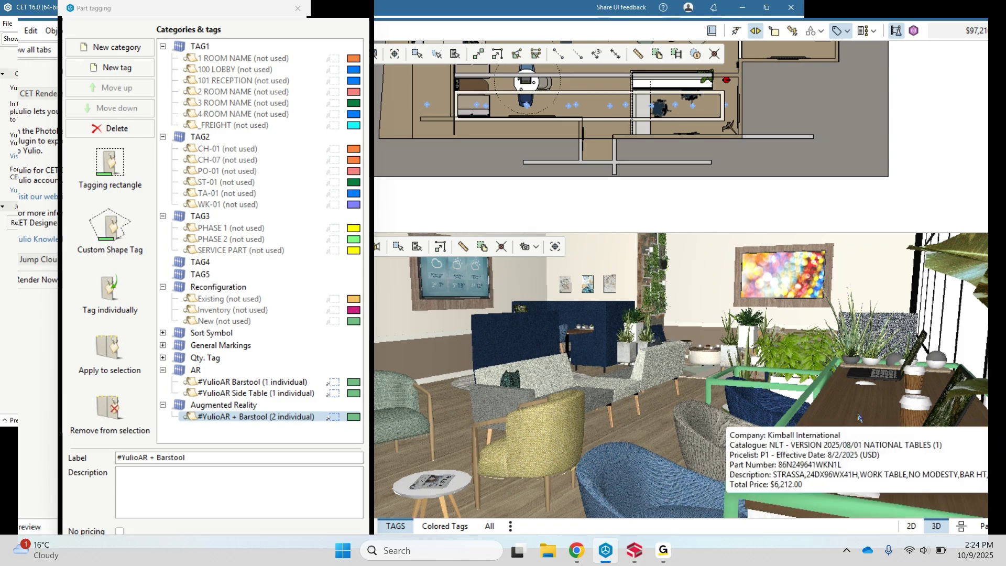
left_click(857, 418)
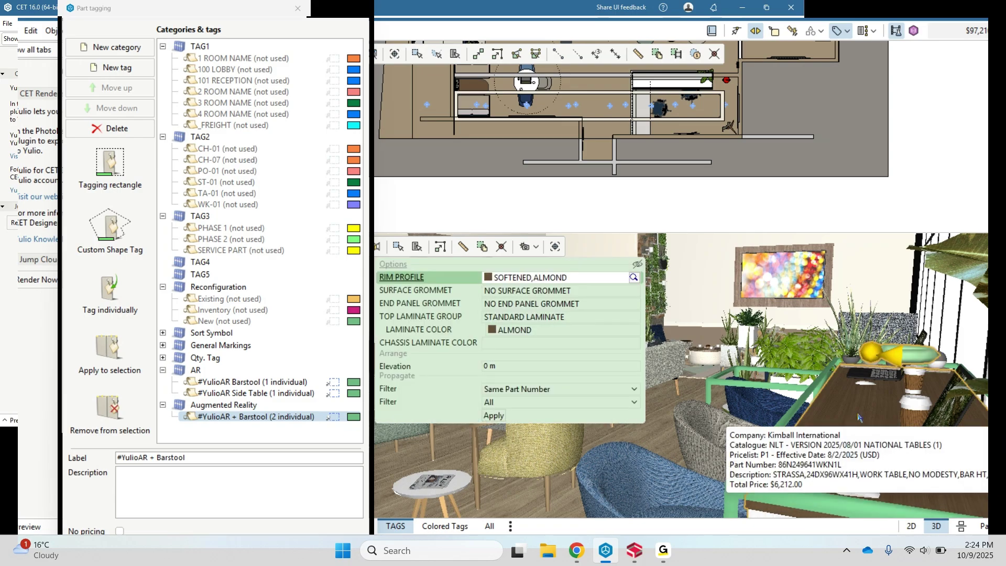
left_click(110, 293)
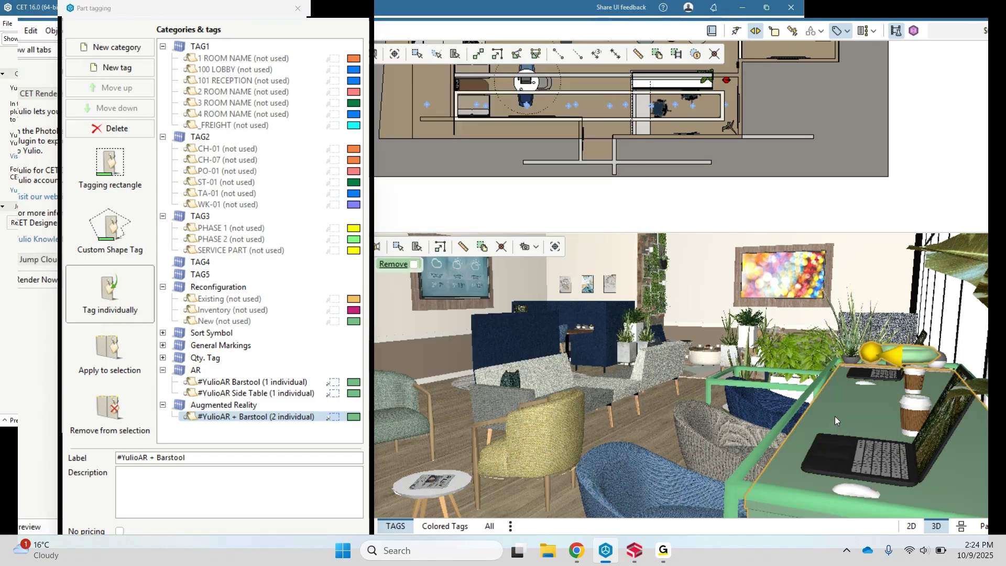
left_click(835, 420)
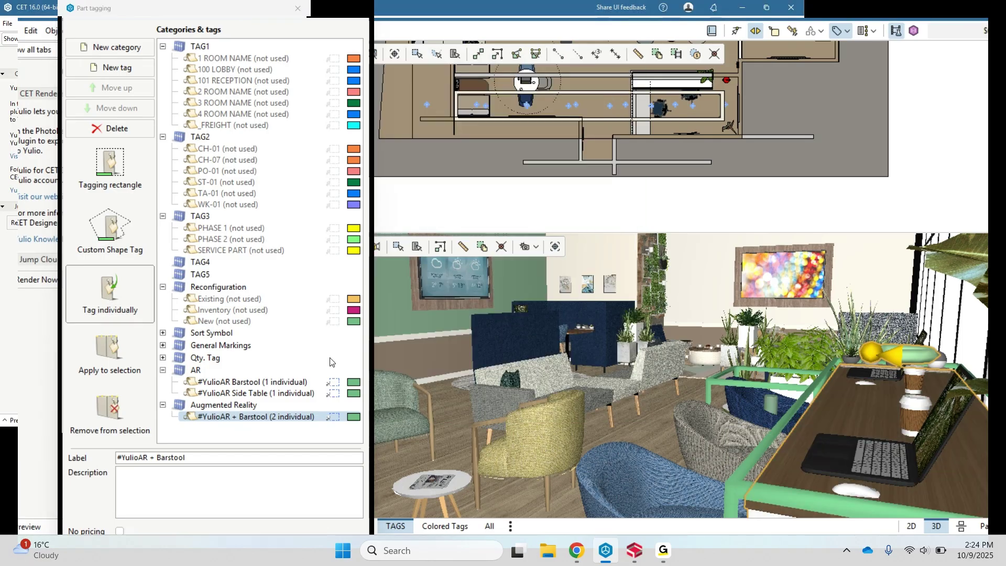
left_click(103, 422)
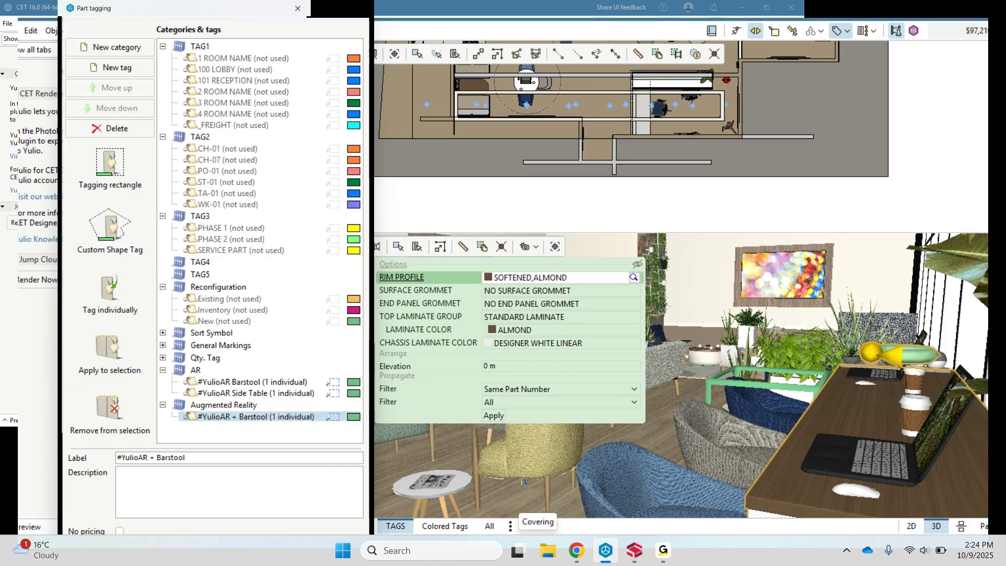
left_click(645, 437)
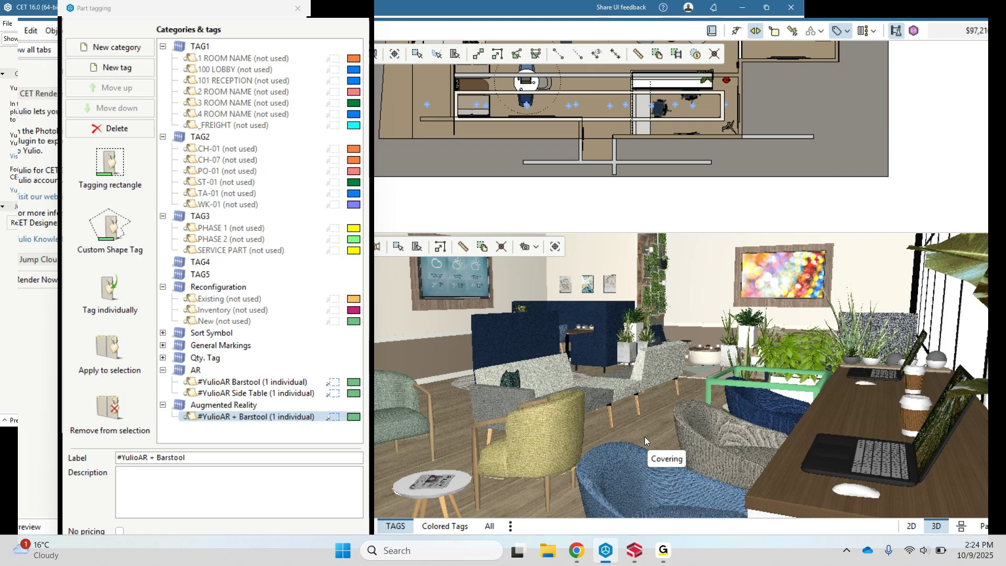
left_click(358, 15)
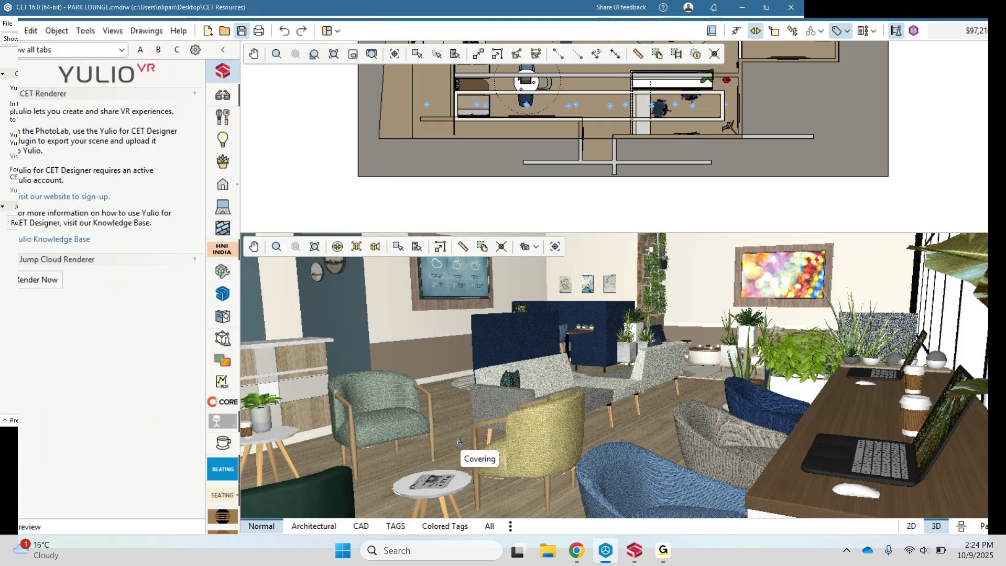
scroll(487, 451, "up", 2)
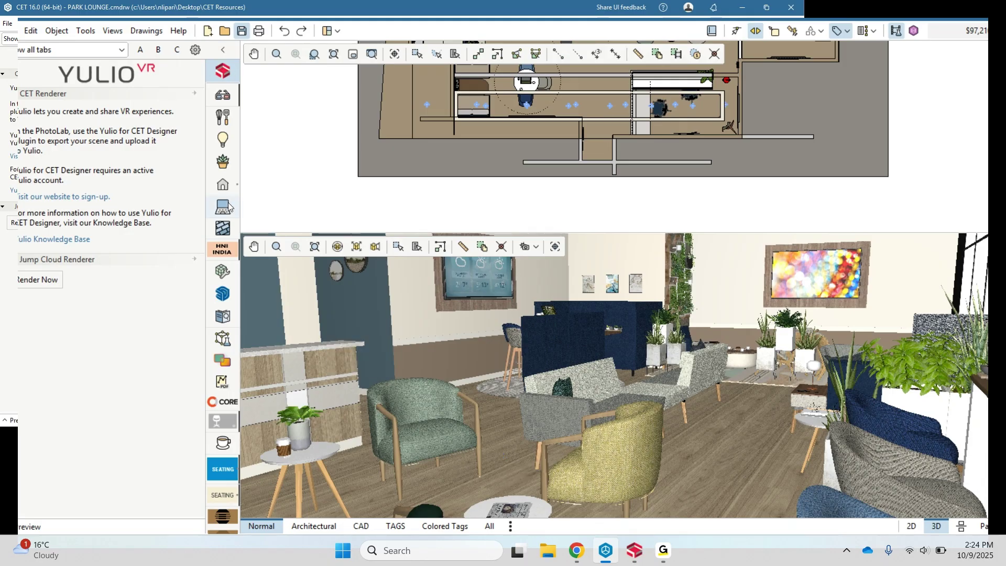
mouse_move(228, 202)
scroll(220, 274, "down", 5)
scroll(220, 399, "down", 5)
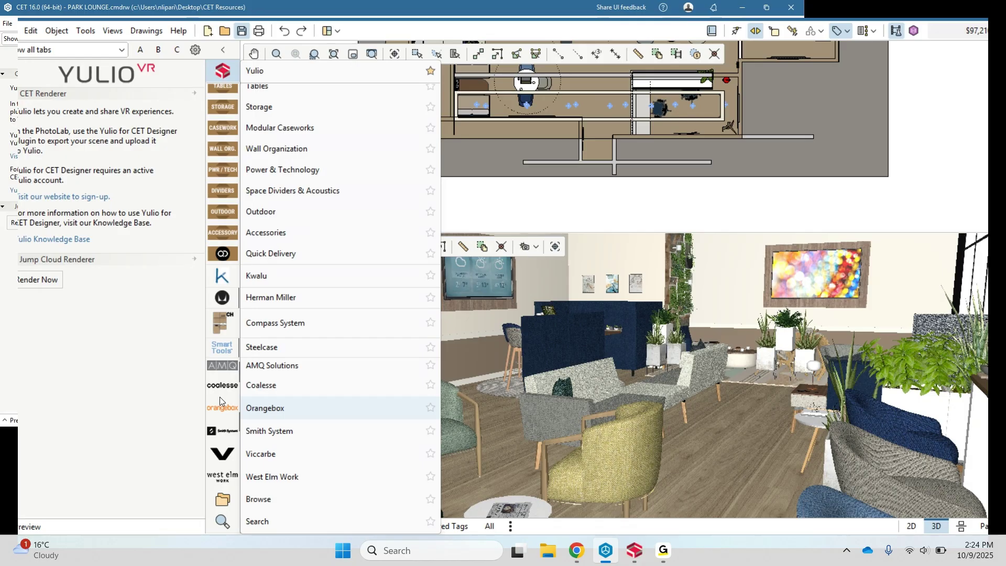
scroll(219, 397, "up", 1)
scroll(219, 407, "up", 10)
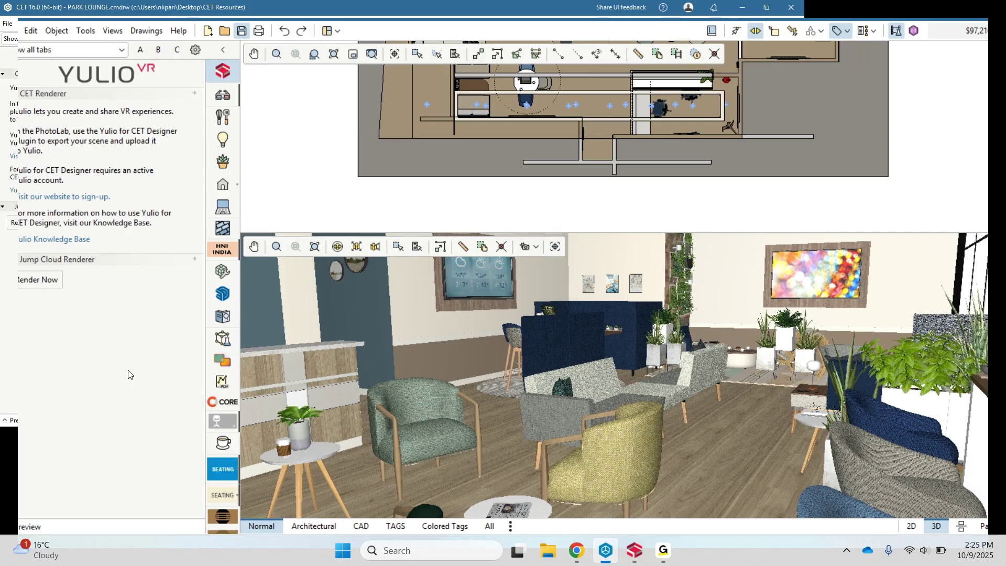
Switch to the Yulio for CET Designer Plugin, keep Yulio Jump as the renderer, and review the available lighting models
left_click(633, 553)
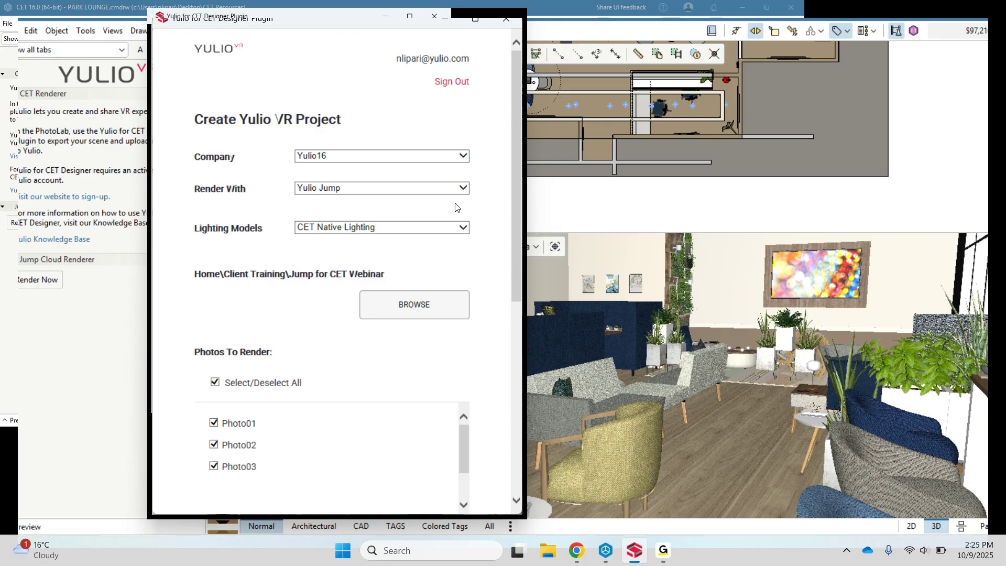
left_click(457, 188)
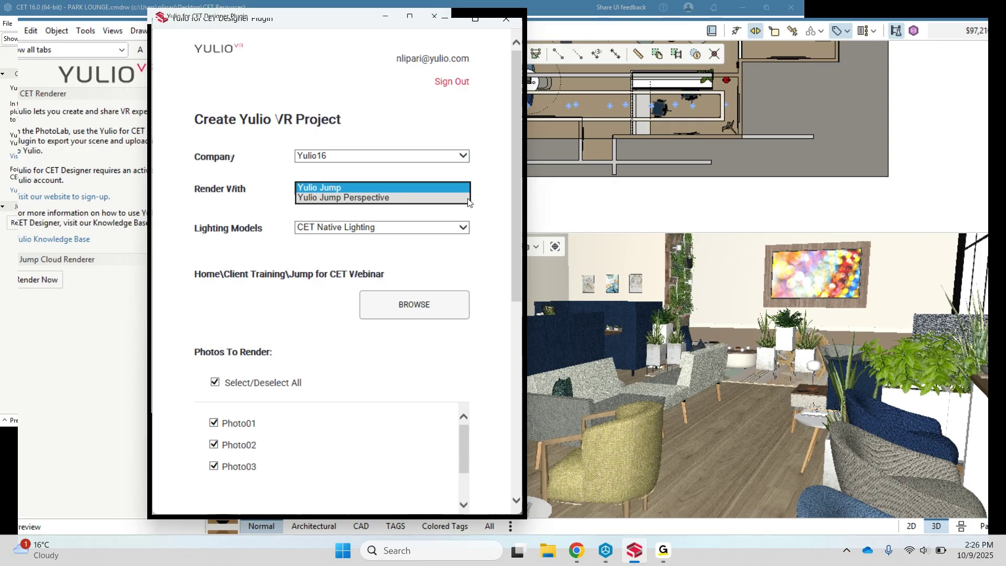
left_click(462, 189)
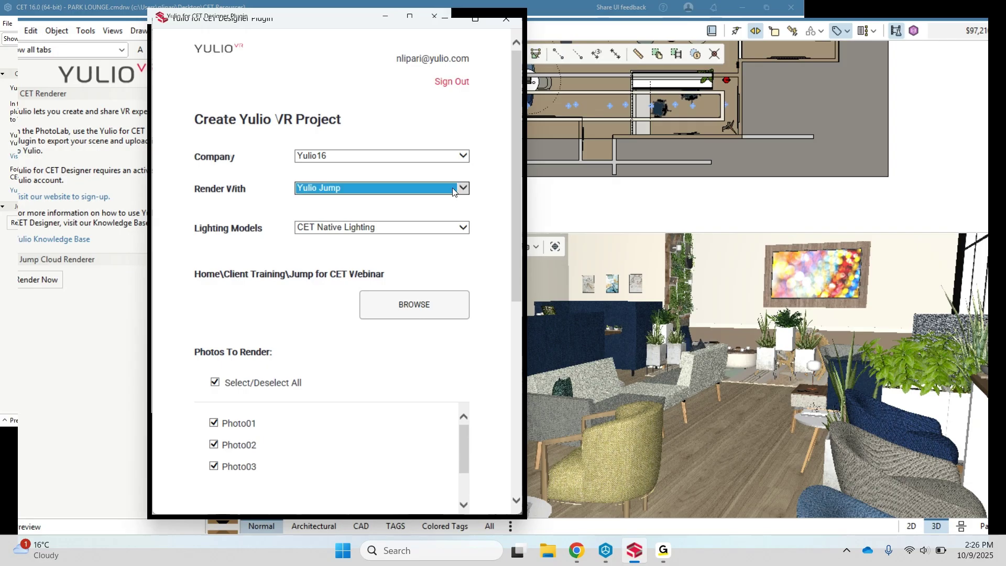
scroll(489, 224, "down", 3)
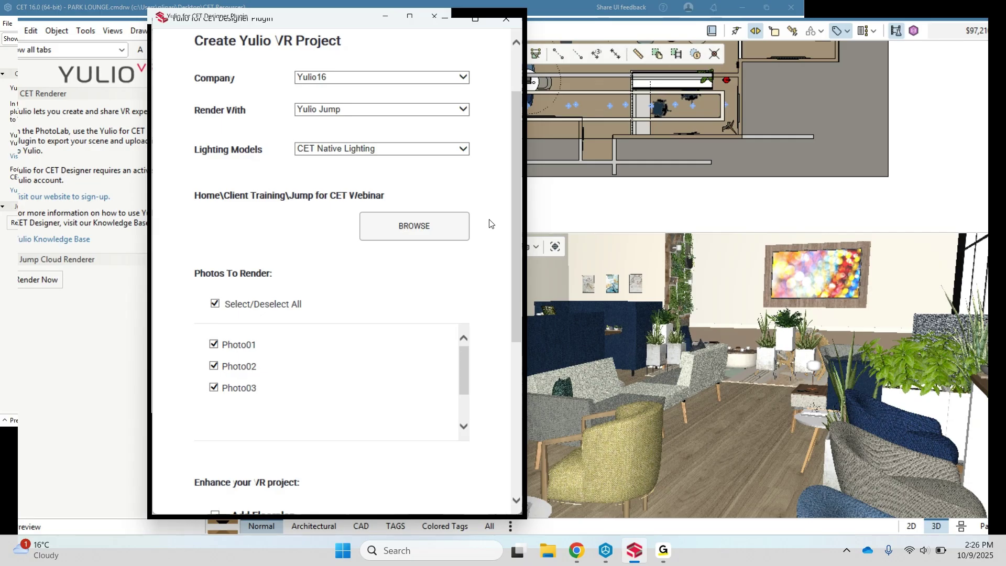
left_click(461, 150)
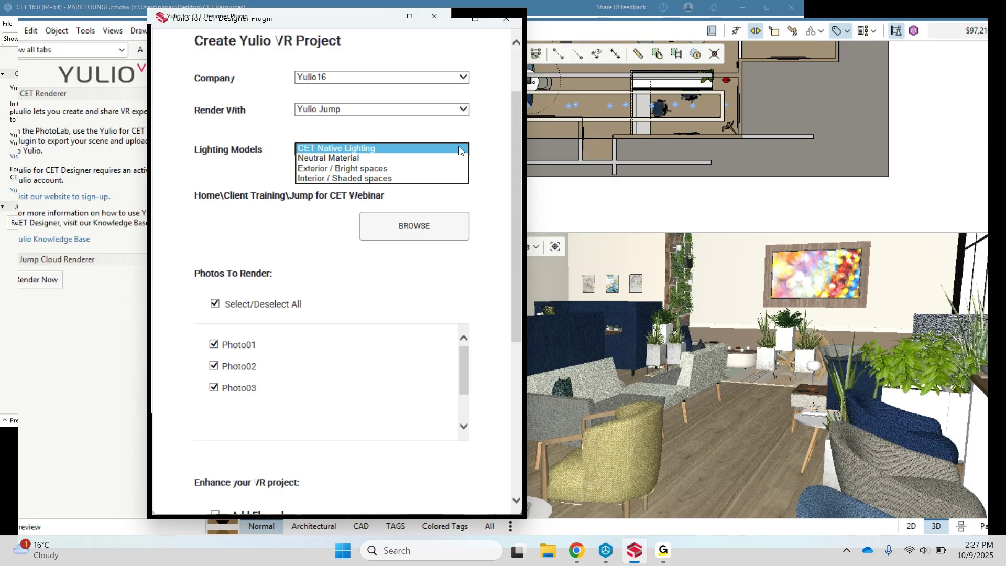
Switch to Chrome and examine View 1 of the Park Lounge - Lighting Models project under CET Native Lighting
left_click(576, 550)
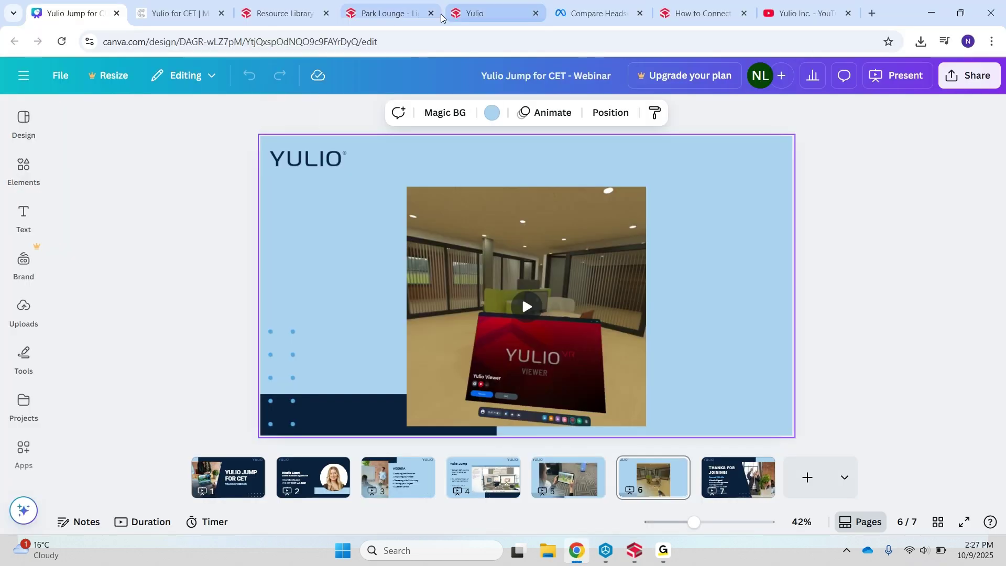
left_click(406, 13)
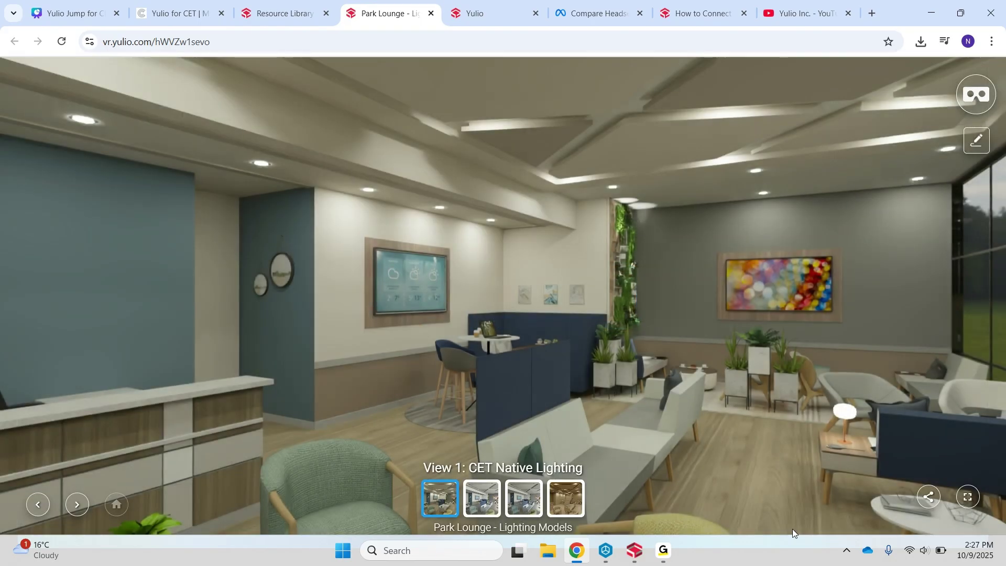
mouse_move(789, 484)
left_mouse_down()
mouse_move(630, 458)
mouse_move(580, 467)
left_mouse_up()
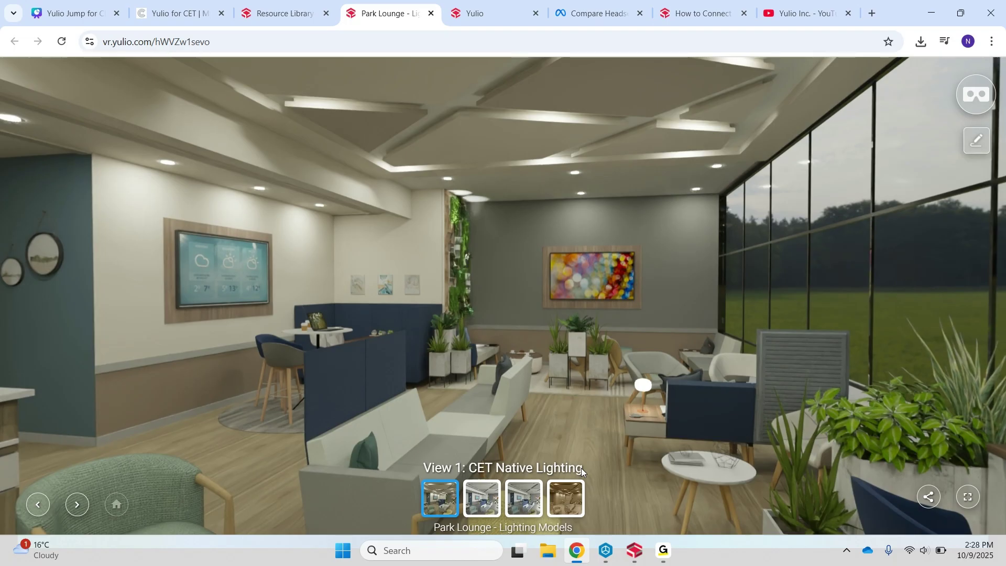
left_click_drag(601, 407, 308, 372)
left_click_drag(308, 372, 279, 430)
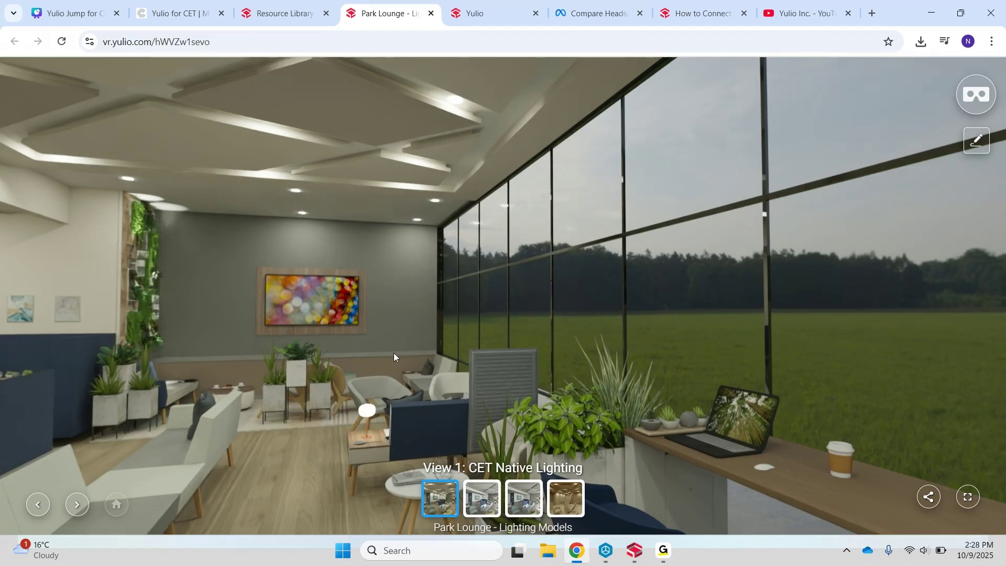
Compare View 1 under the Interior/Shaded Lighting, Exterior/Bright Lighting and Neutral Materials versions
left_click(492, 514)
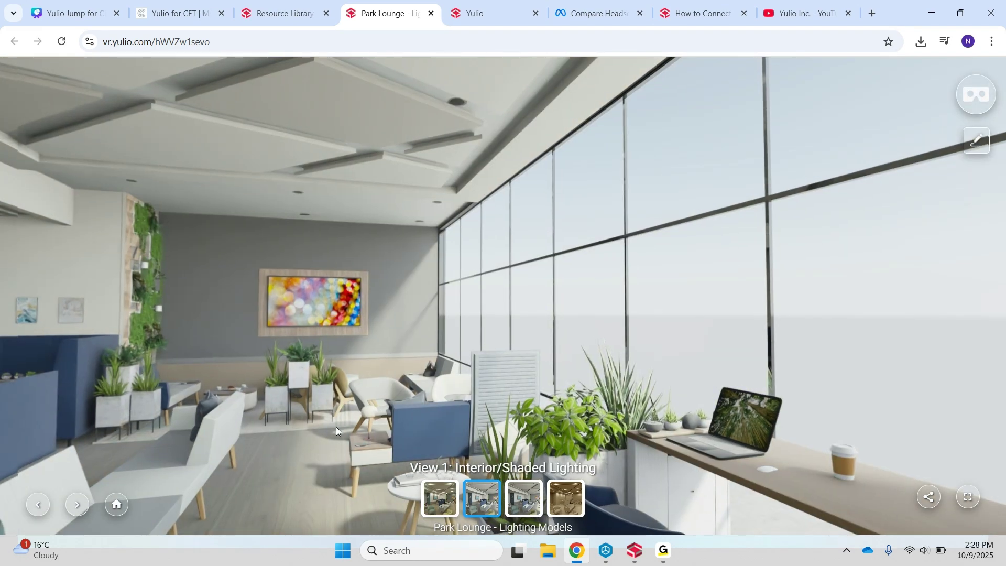
left_click_drag(336, 427, 438, 409)
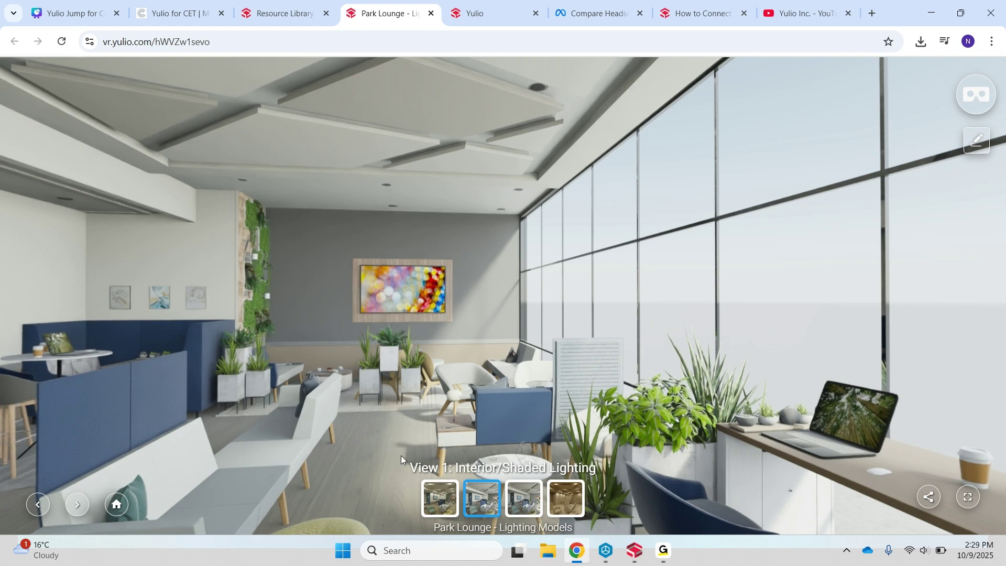
left_click(524, 495)
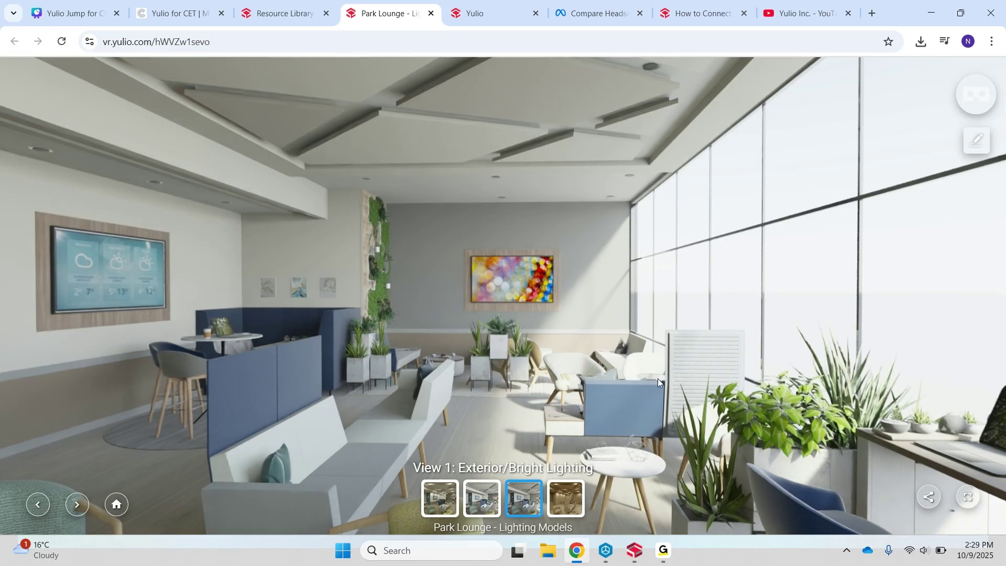
left_click_drag(658, 378, 639, 327)
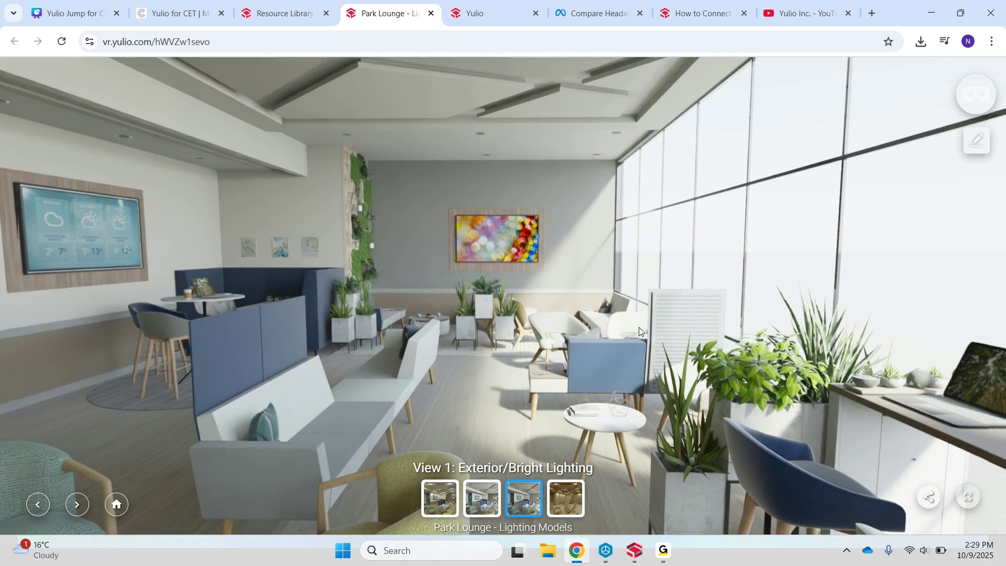
left_click_drag(639, 327, 734, 347)
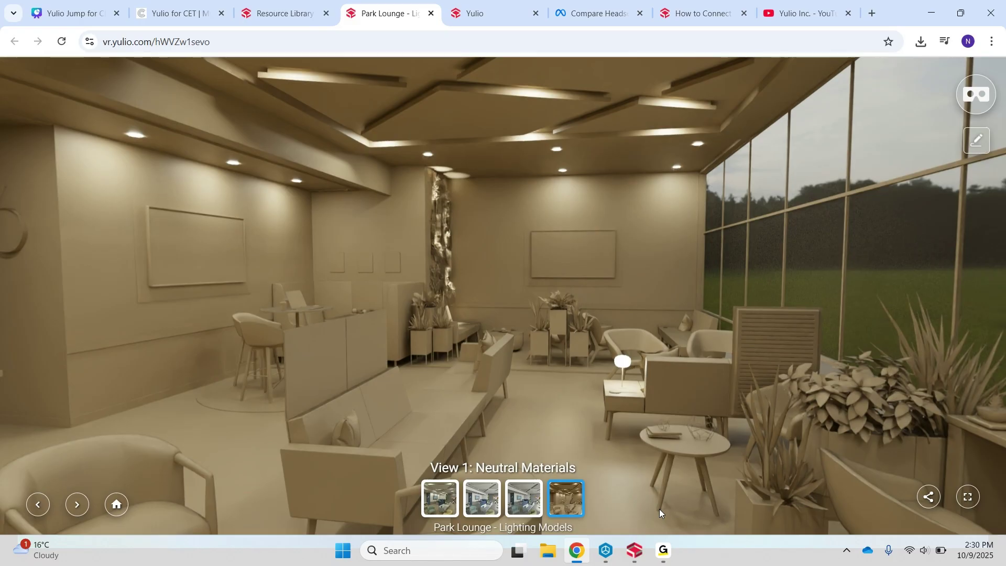
left_click_drag(660, 510, 589, 475)
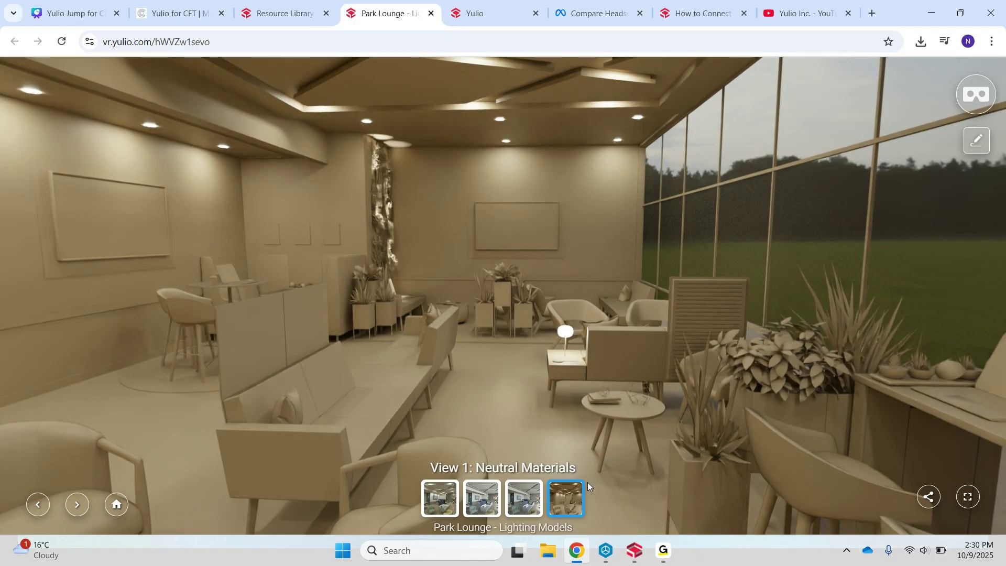
left_click_drag(538, 283, 716, 306)
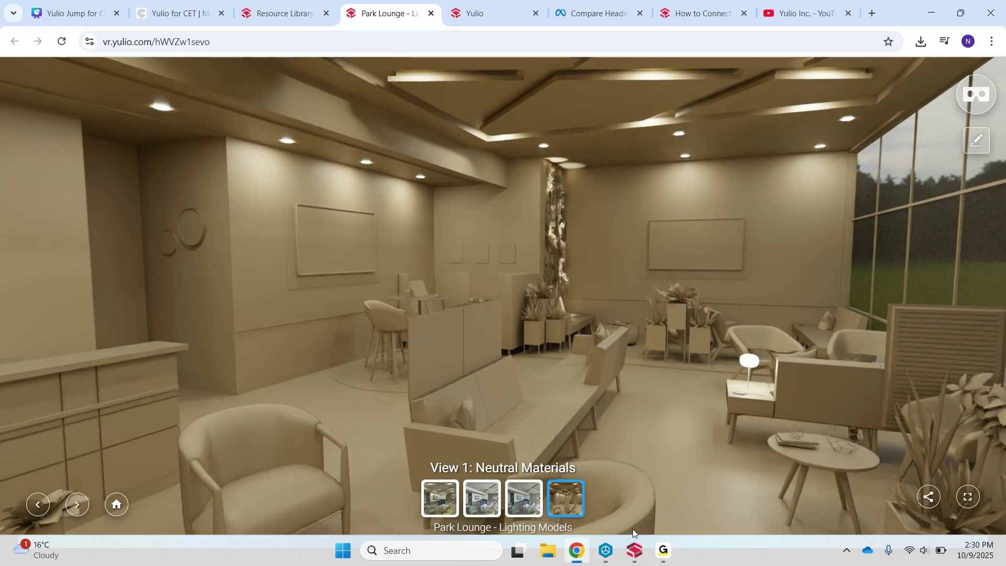
Return to the Yulio plugin, keep CET Native Lighting, enable Add Floorplan and Add AR Models, and close the plugin window
left_click(606, 550)
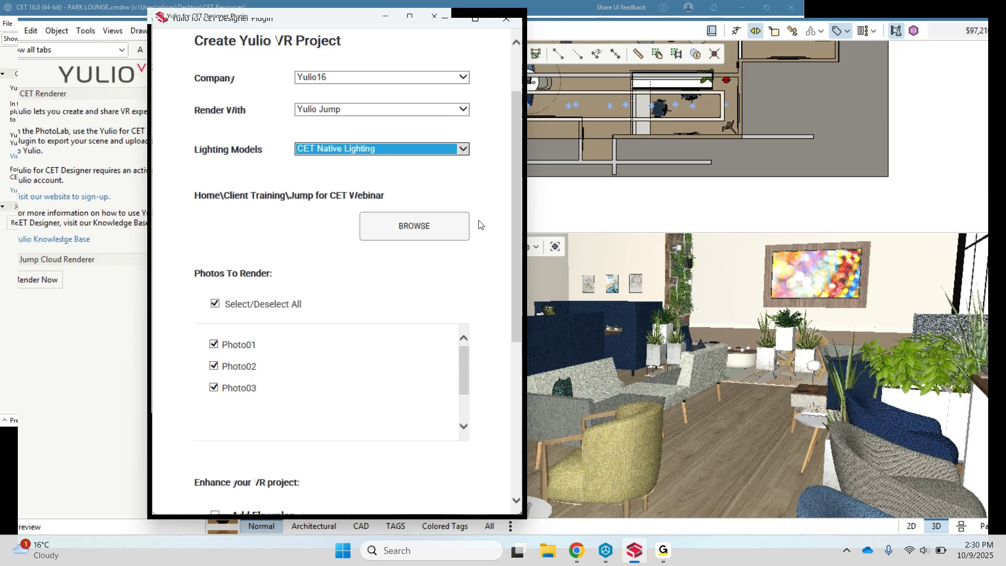
left_click(355, 161)
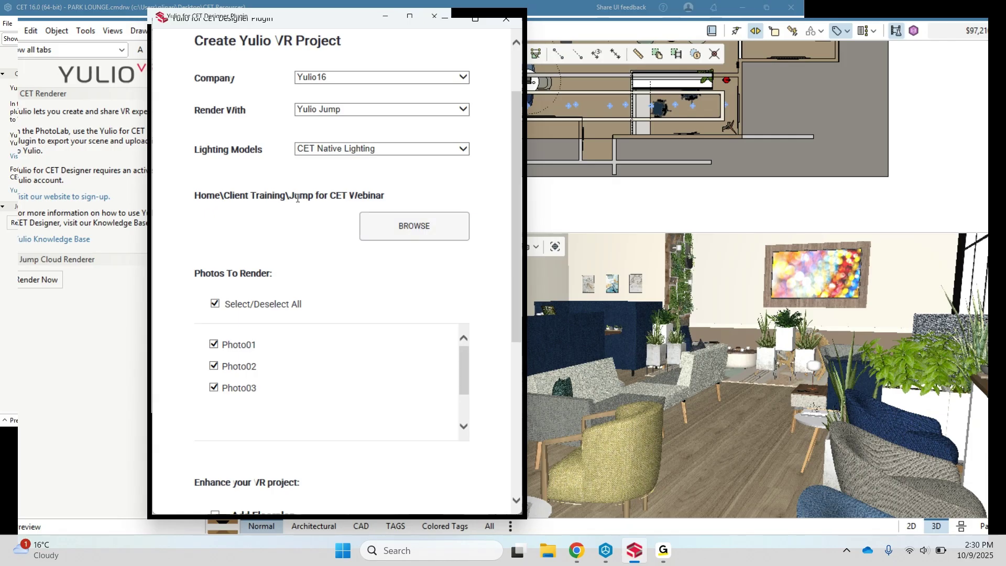
scroll(343, 262, "down", 4)
scroll(343, 262, "up", 3)
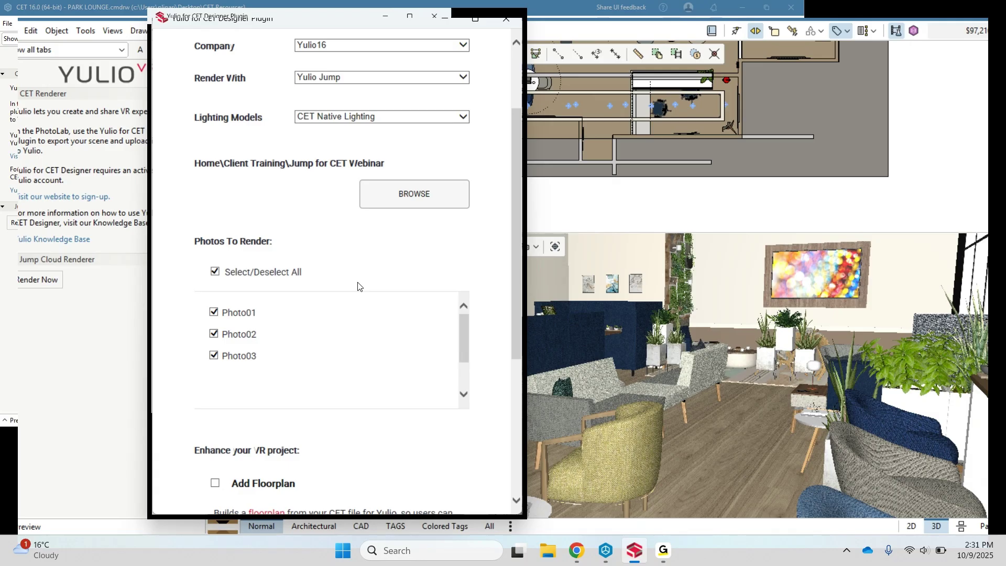
scroll(478, 291, "down", 3)
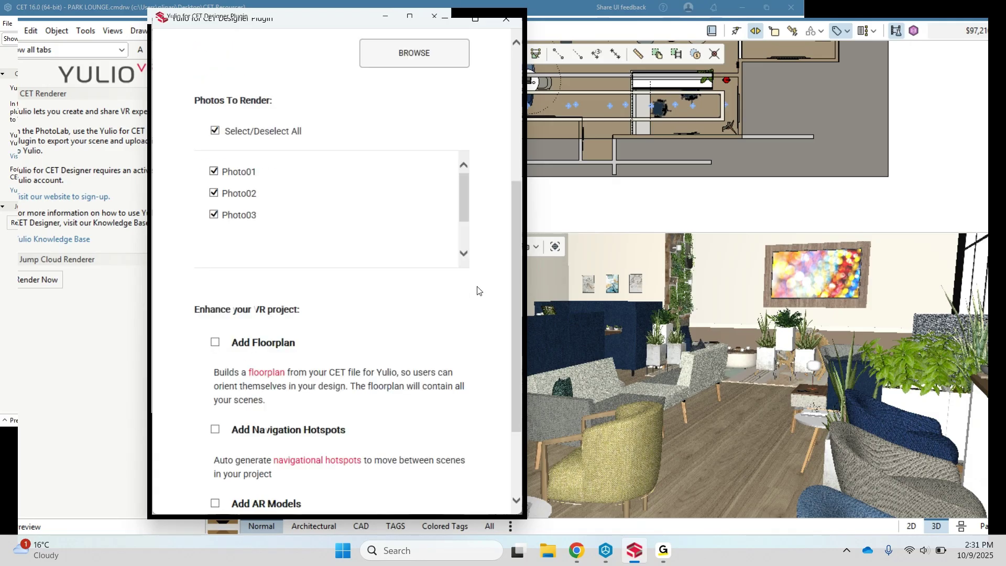
scroll(477, 291, "down", 2)
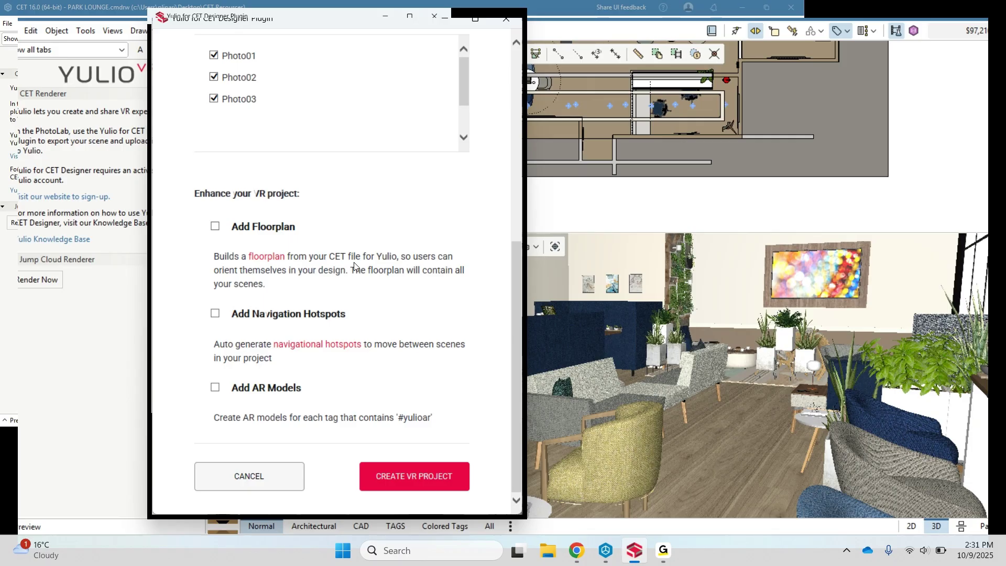
left_click(215, 227)
left_click(215, 389)
left_click(433, 16)
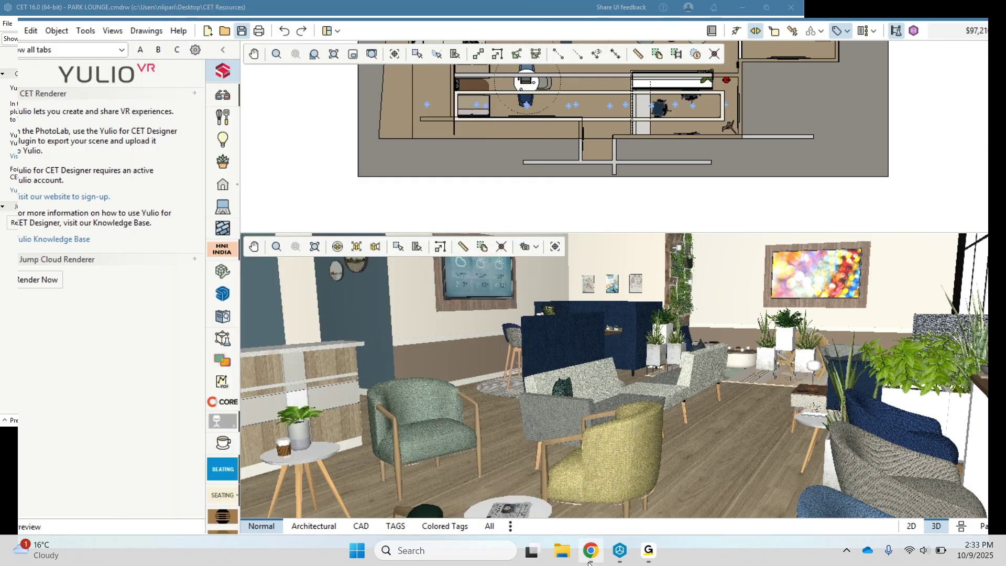
Open the Park Lounge project on the Yulio site in Chrome and review its scene, AR, floorplan and audio assets
left_click(589, 560)
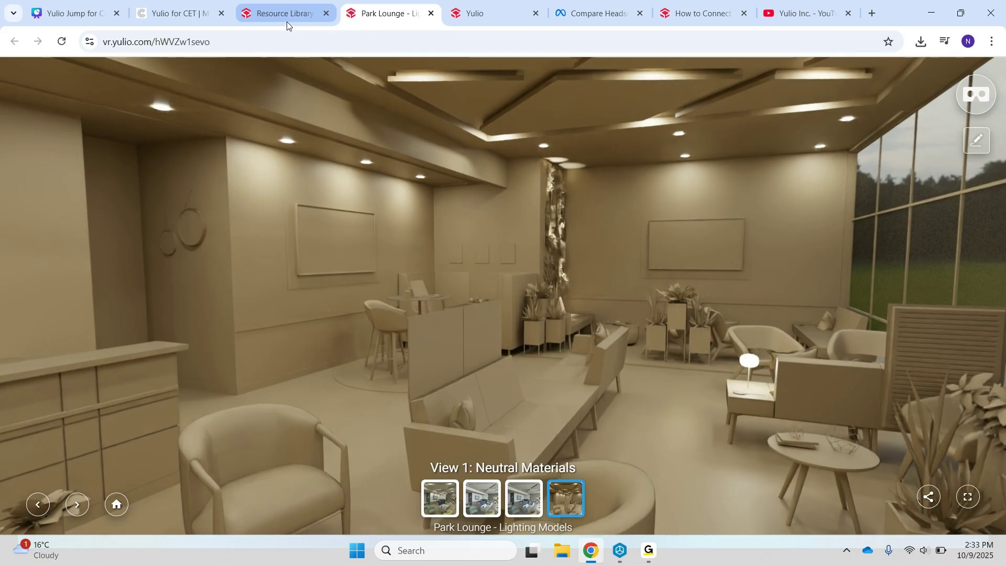
left_click(470, 3)
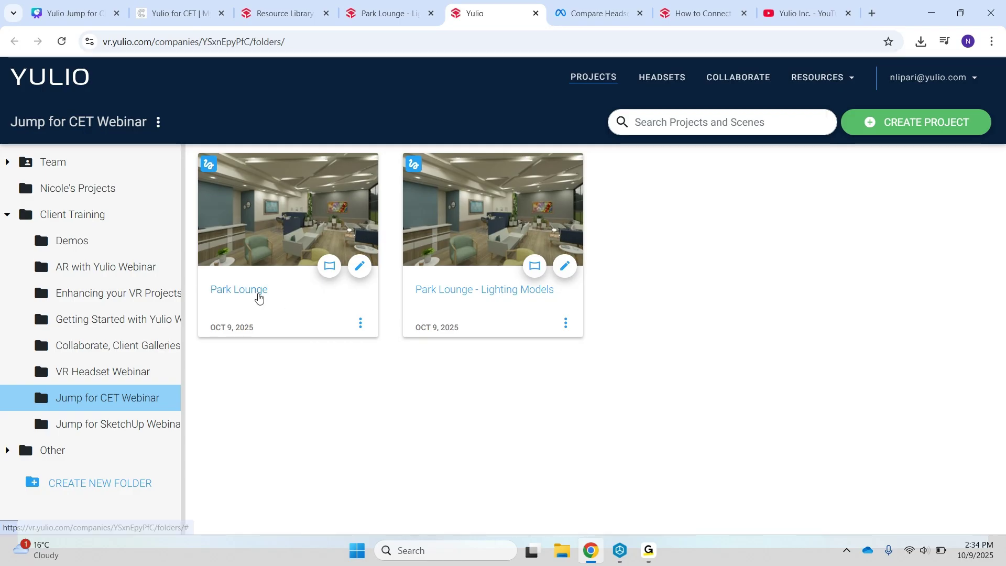
left_click(259, 294)
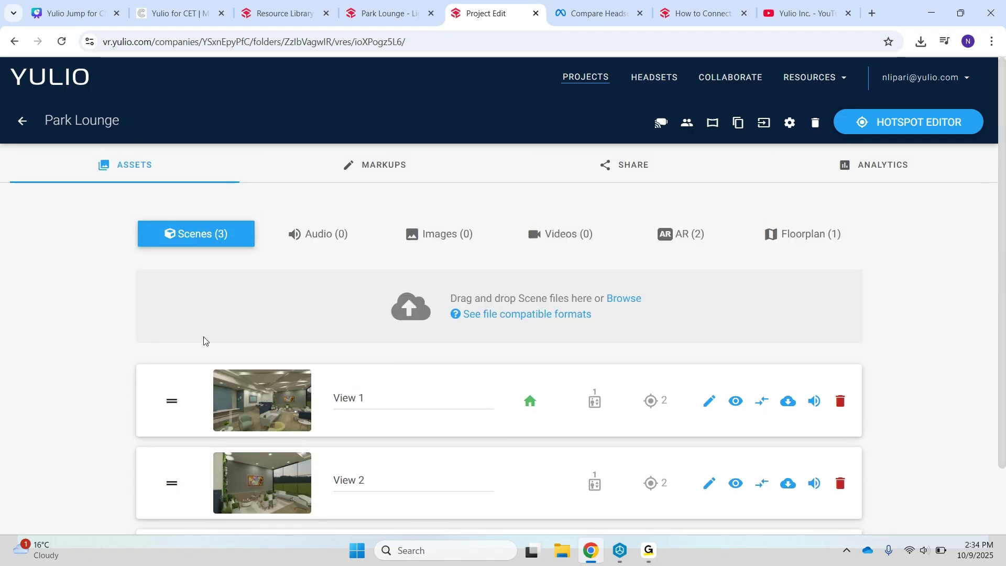
scroll(270, 351, "down", 3)
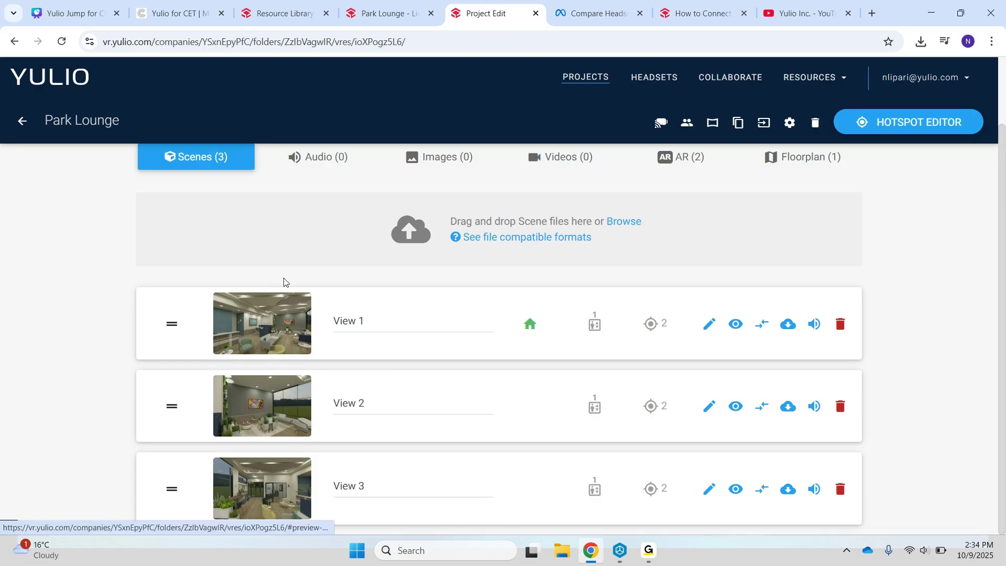
scroll(268, 473, "up", 3)
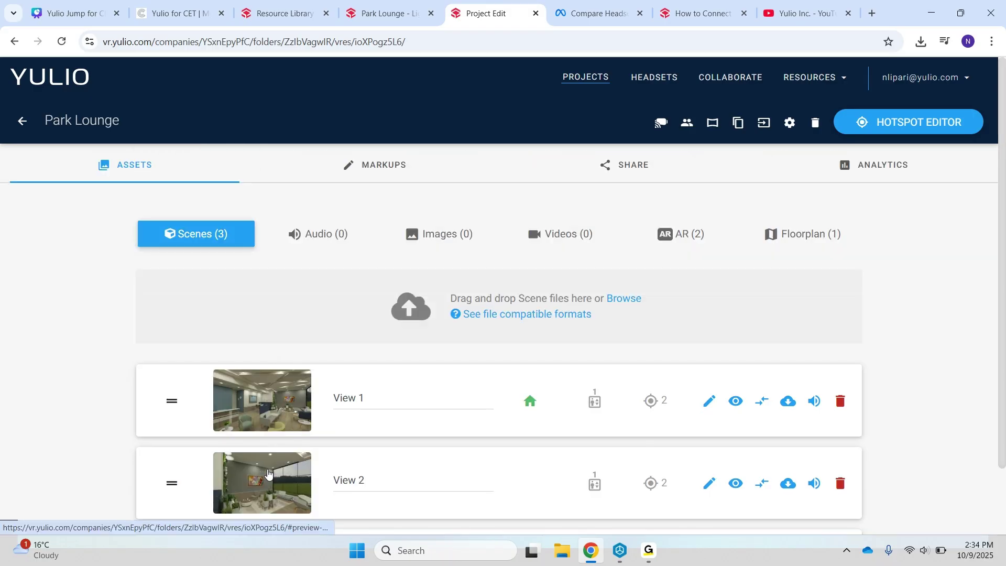
left_click(688, 237)
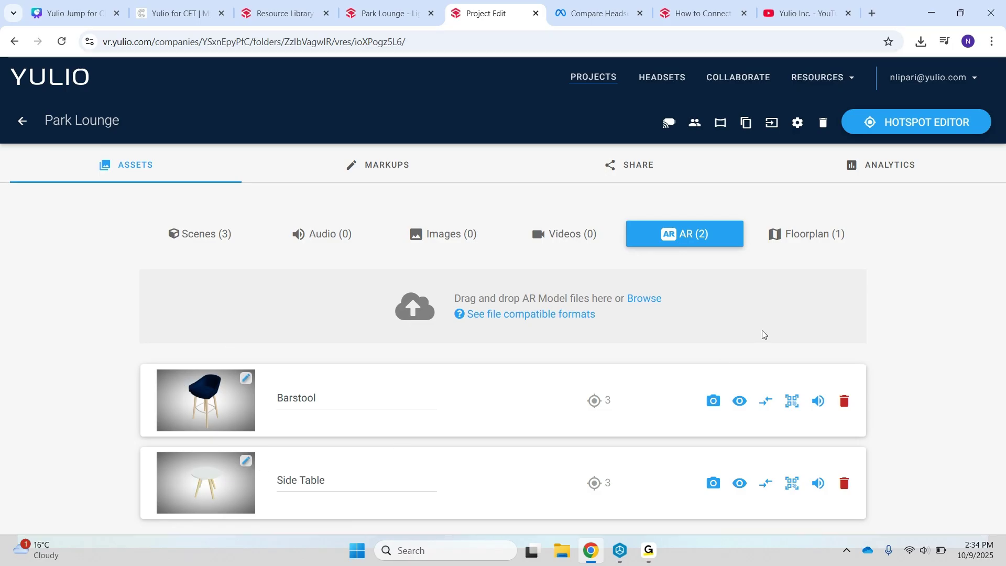
left_click(802, 237)
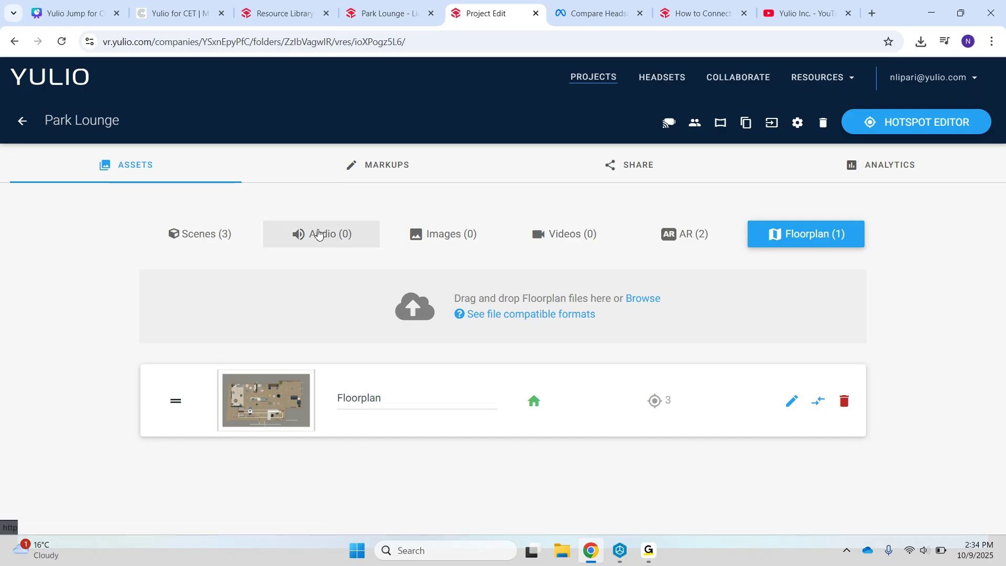
left_click(318, 234)
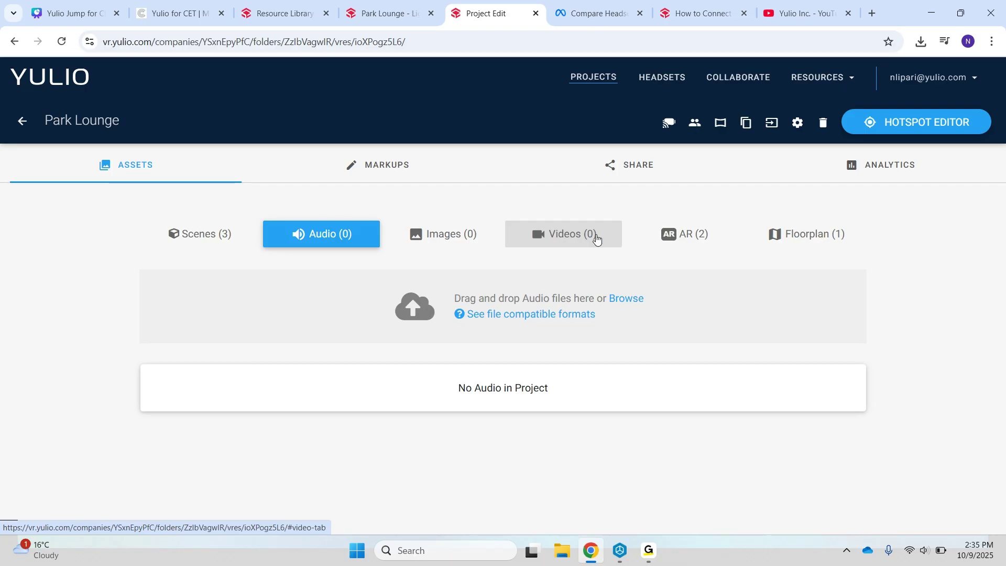
Open Park Lounge in the Hotspot Editor and review the text, image and video annotation tools and View 1's hotspots
left_click(902, 126)
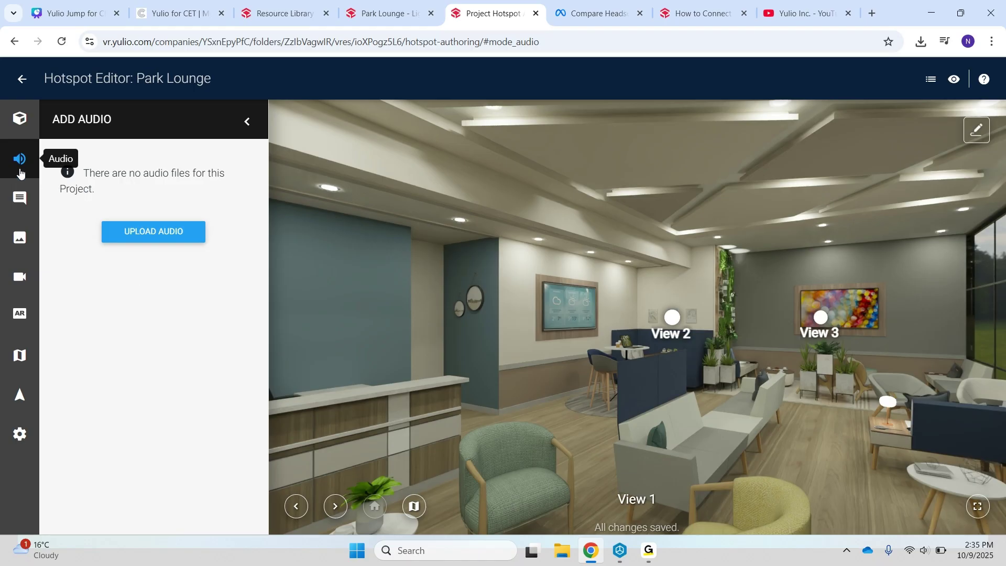
left_click(20, 195)
left_click(20, 237)
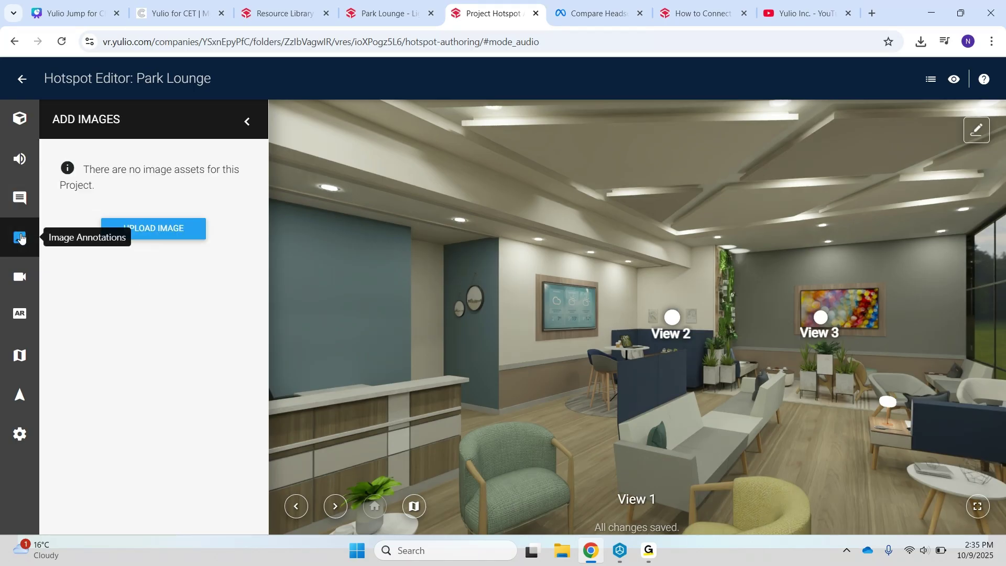
left_click(21, 276)
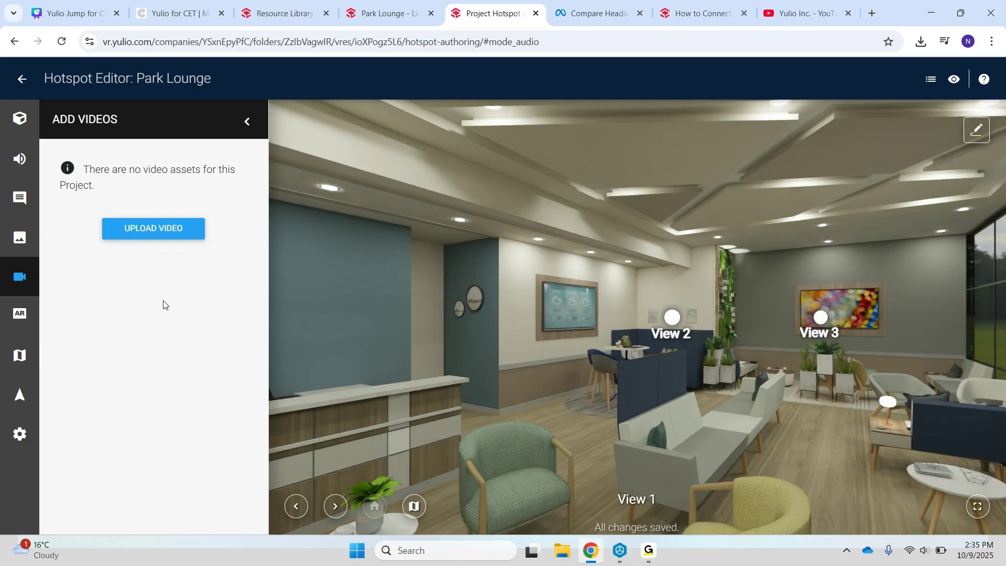
left_click_drag(695, 379, 567, 394)
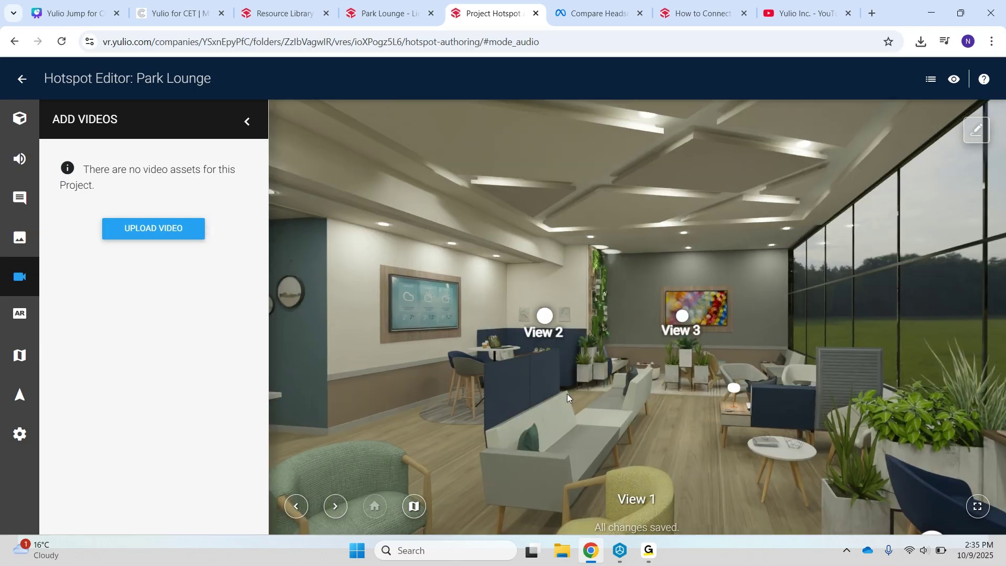
left_click_drag(556, 430, 431, 390)
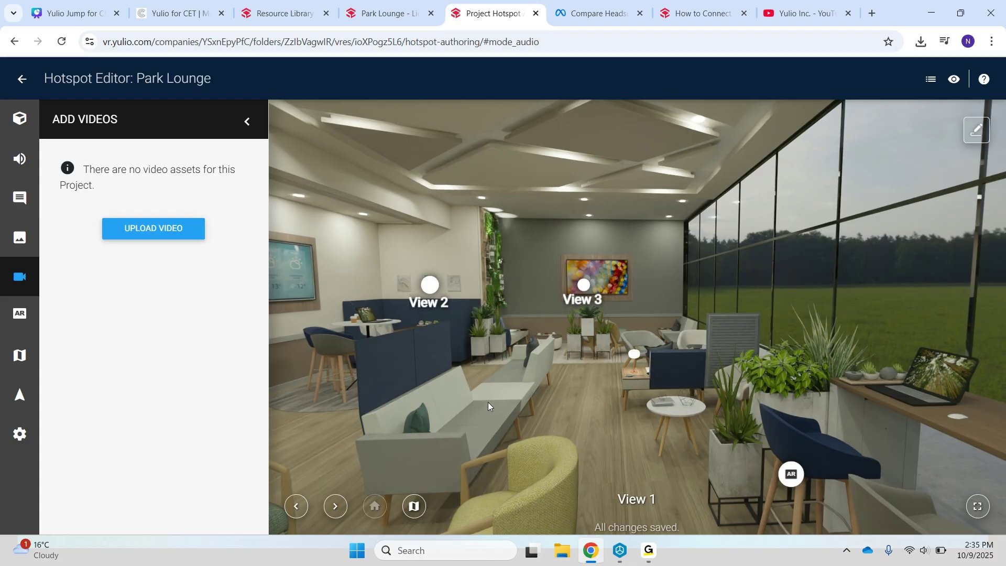
Select View 1's hotspot to View 2, leave the Hotspot Editor and open the Park Lounge project in the 360 viewer
left_click(429, 284)
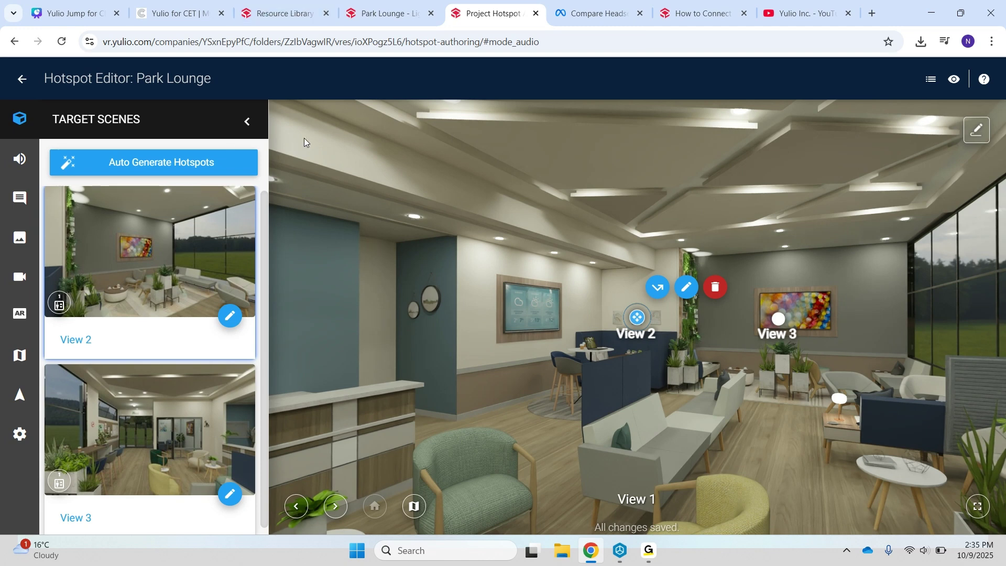
left_click(21, 80)
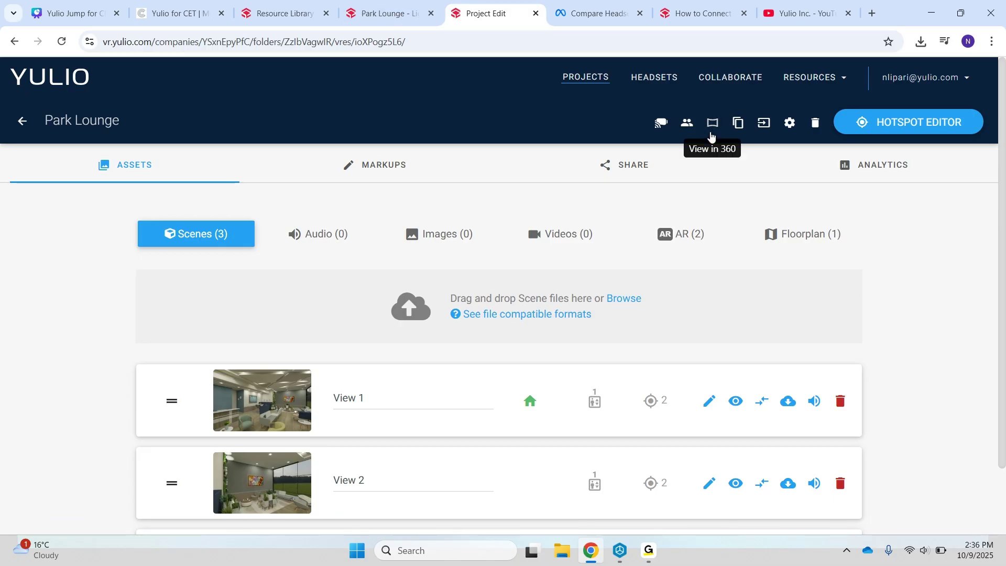
left_click(714, 133)
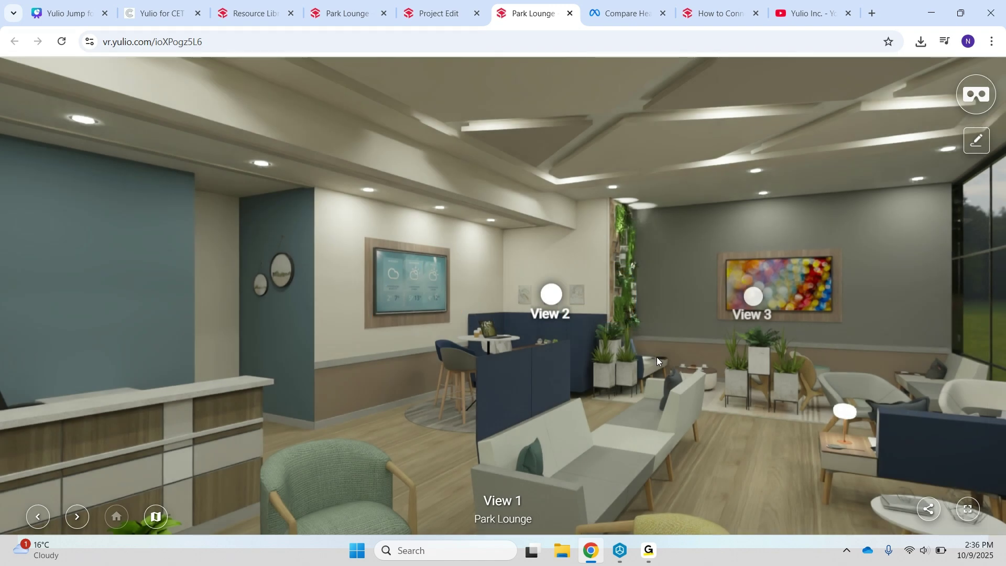
Look around View 1 in the 360 viewer, from the ceiling and reception area to the window bar and its AR hotspot
left_click_drag(656, 357, 372, 385)
left_click_drag(458, 396, 474, 294)
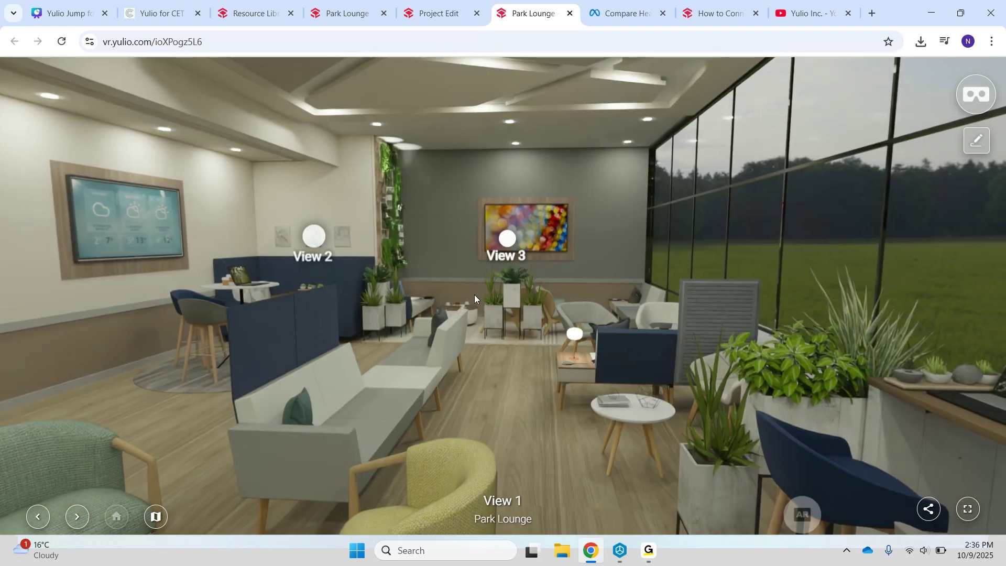
left_click_drag(474, 294, 522, 366)
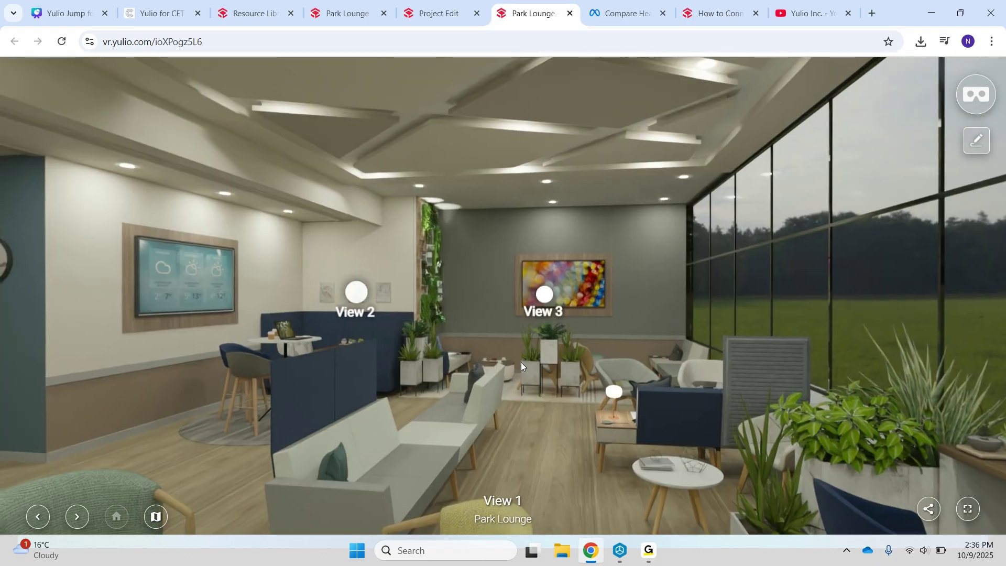
left_click_drag(529, 364, 801, 264)
left_click_drag(551, 268, 368, 294)
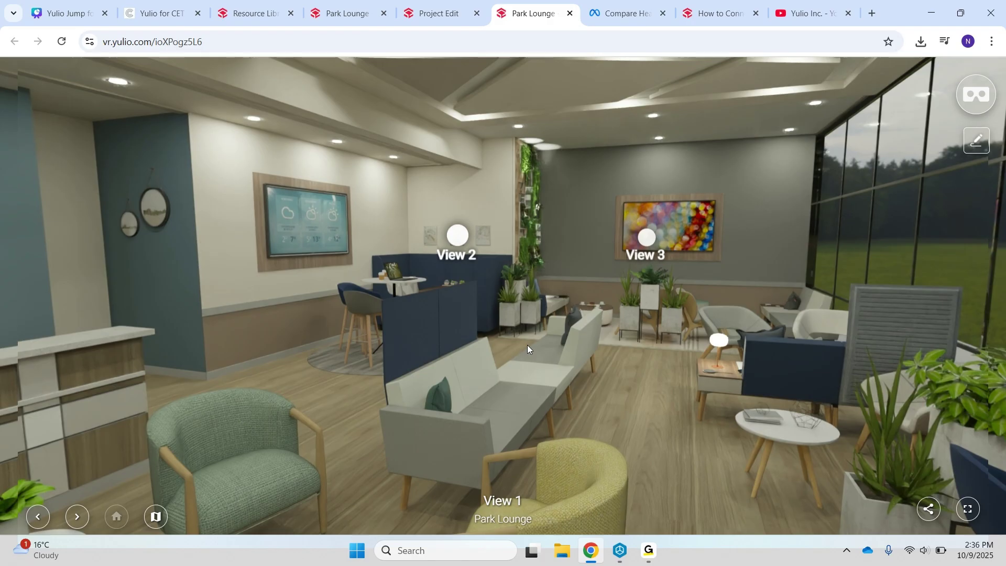
left_click_drag(527, 344, 400, 142)
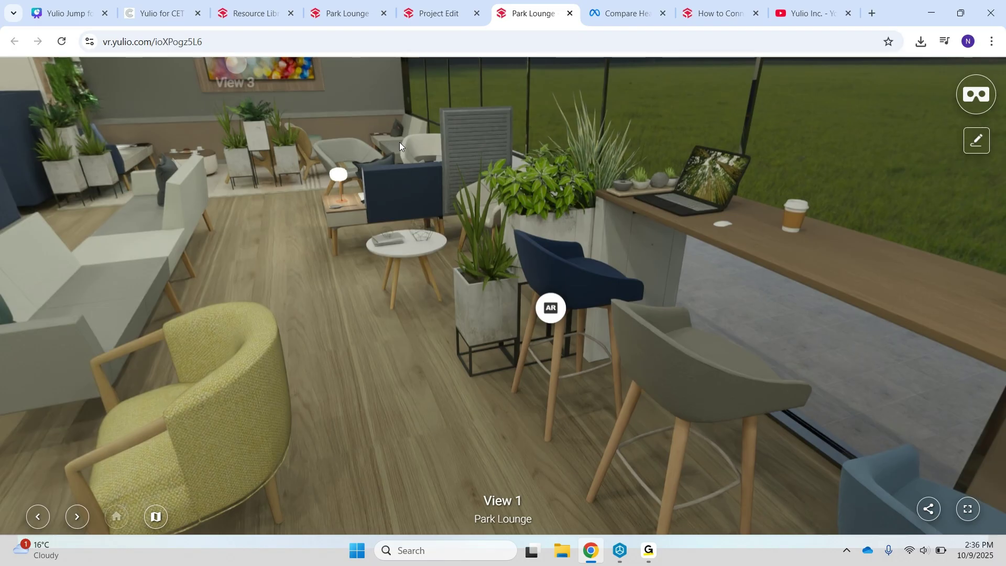
left_click_drag(400, 143, 760, 438)
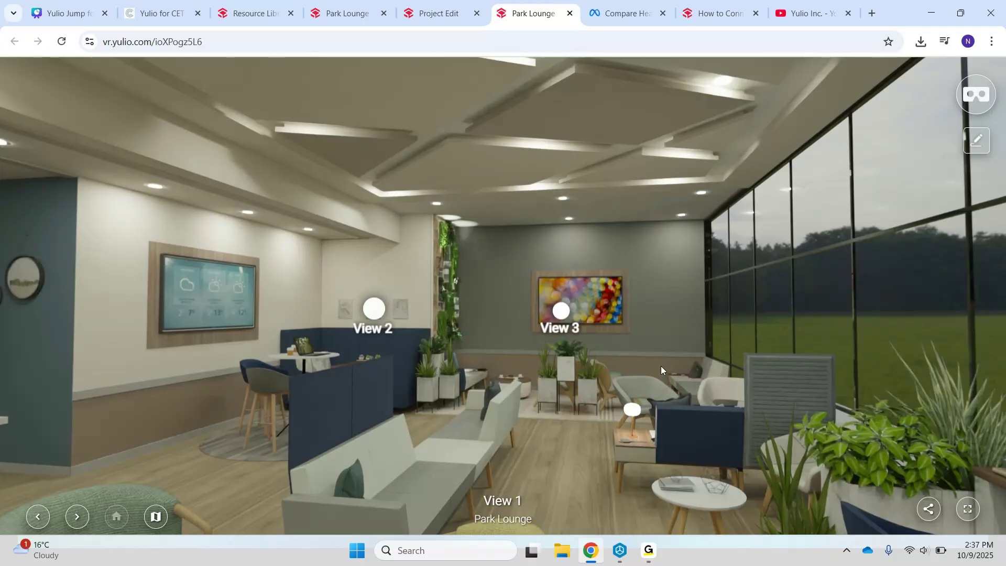
Go to View 2 through its hotspot and look around from the wall display past the windows to the AR hotspots
left_click(374, 299)
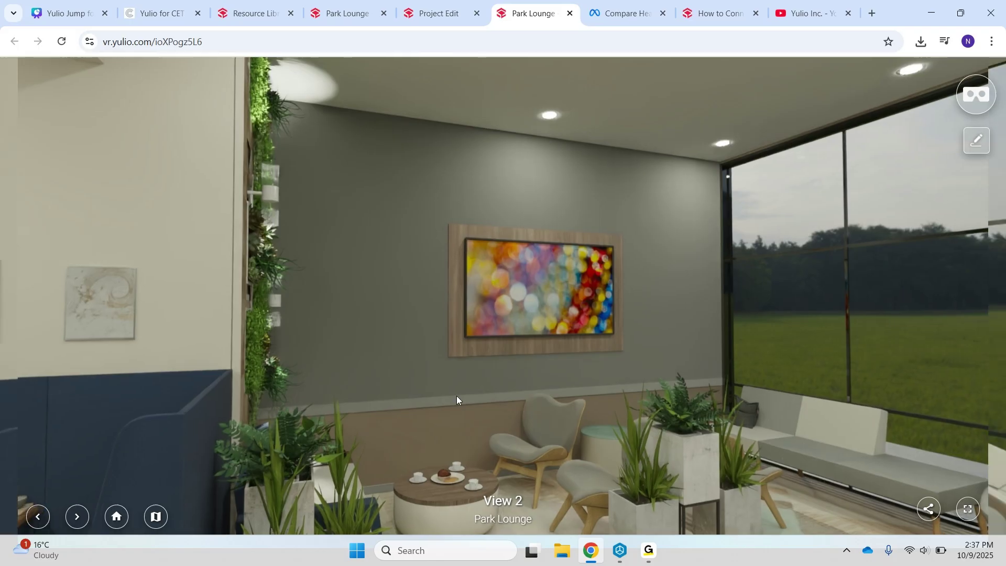
left_click_drag(457, 395, 188, 402)
mouse_move(497, 375)
left_mouse_down()
mouse_move(342, 369)
mouse_move(304, 336)
left_mouse_up()
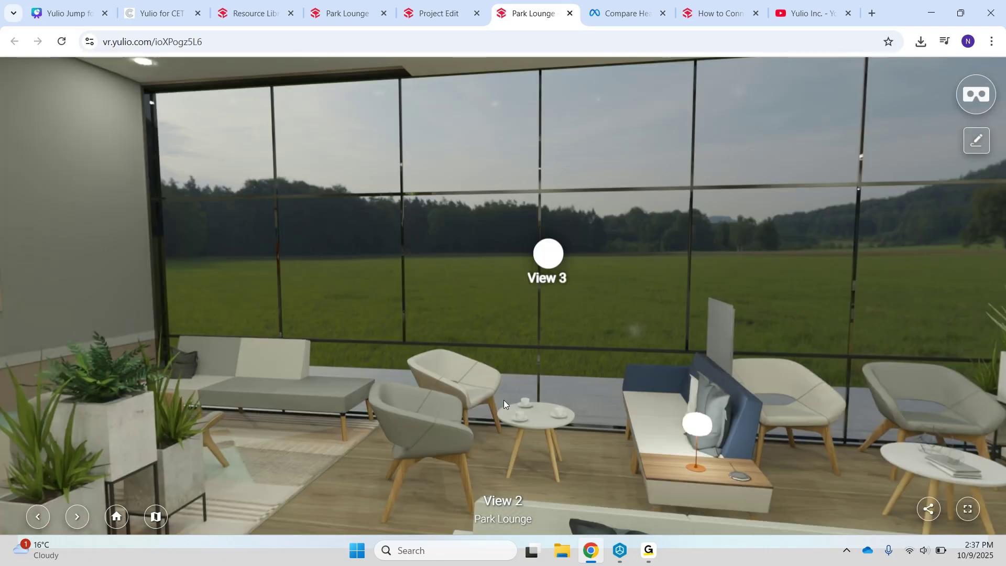
left_click_drag(504, 400, 296, 296)
mouse_move(519, 366)
left_mouse_down()
mouse_move(385, 373)
mouse_move(281, 434)
left_mouse_up()
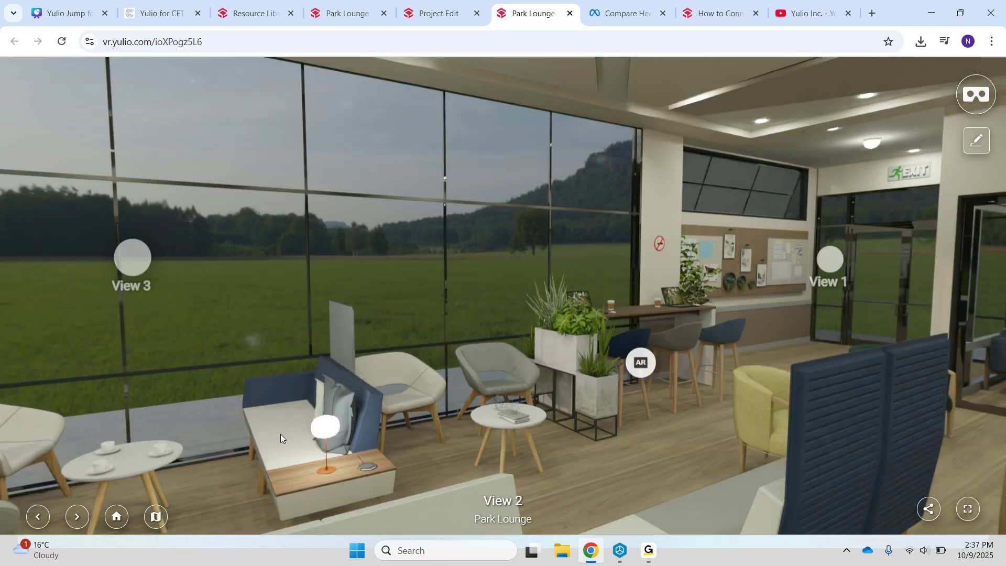
left_click_drag(524, 276, 346, 312)
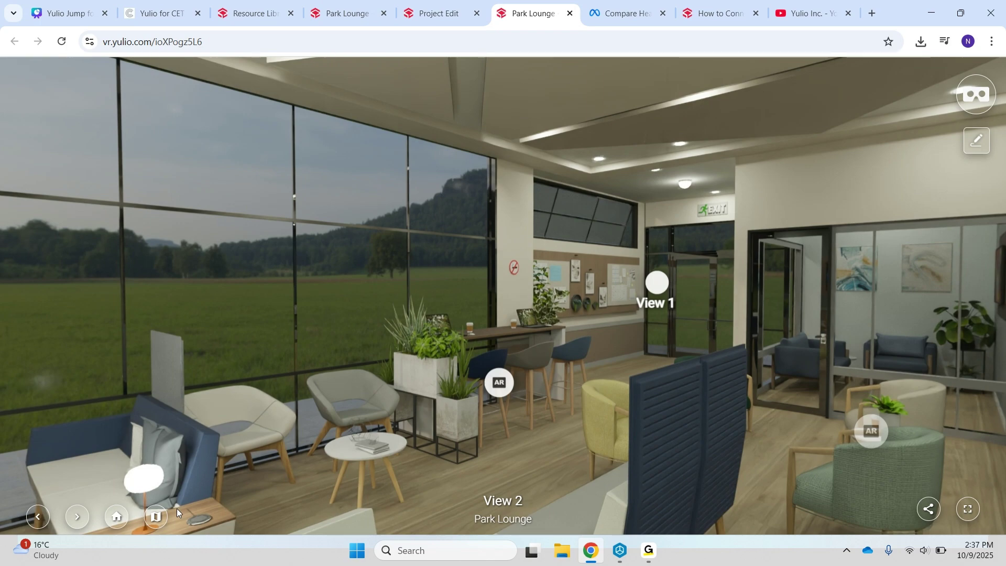
left_click_drag(177, 508, 250, 420)
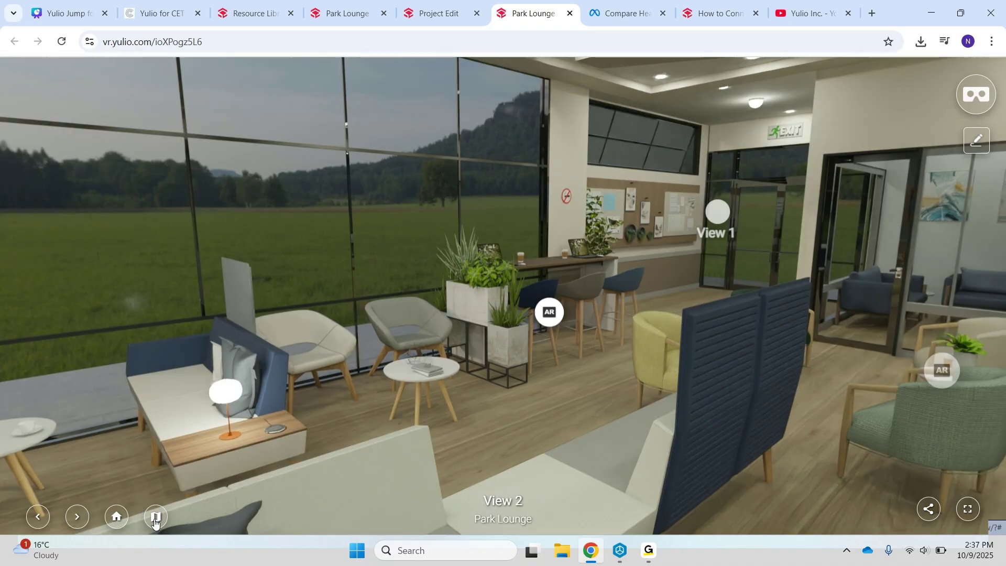
Open the floorplan, jump to View 3 from its location pin, and look around the scene
left_click(156, 517)
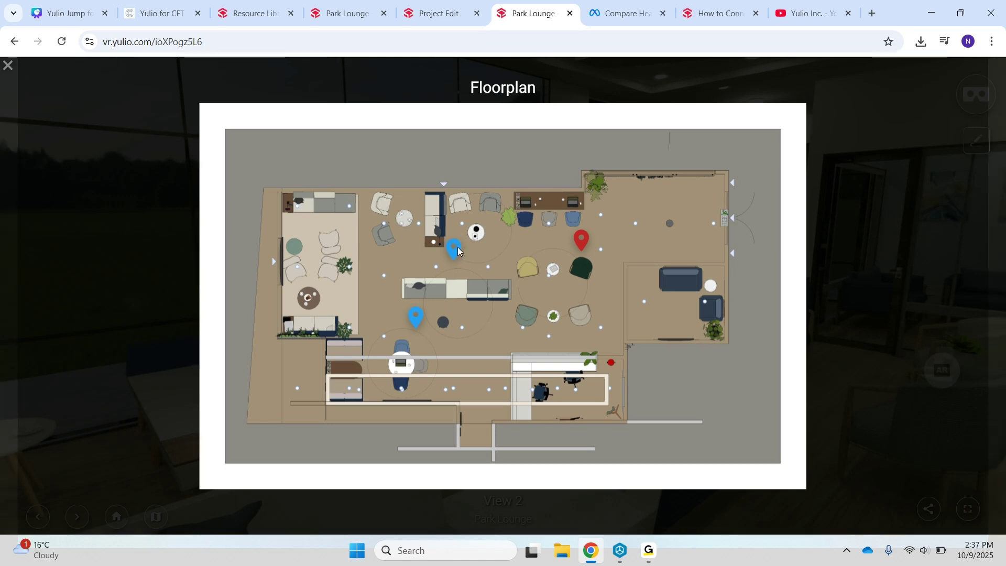
left_click(458, 251)
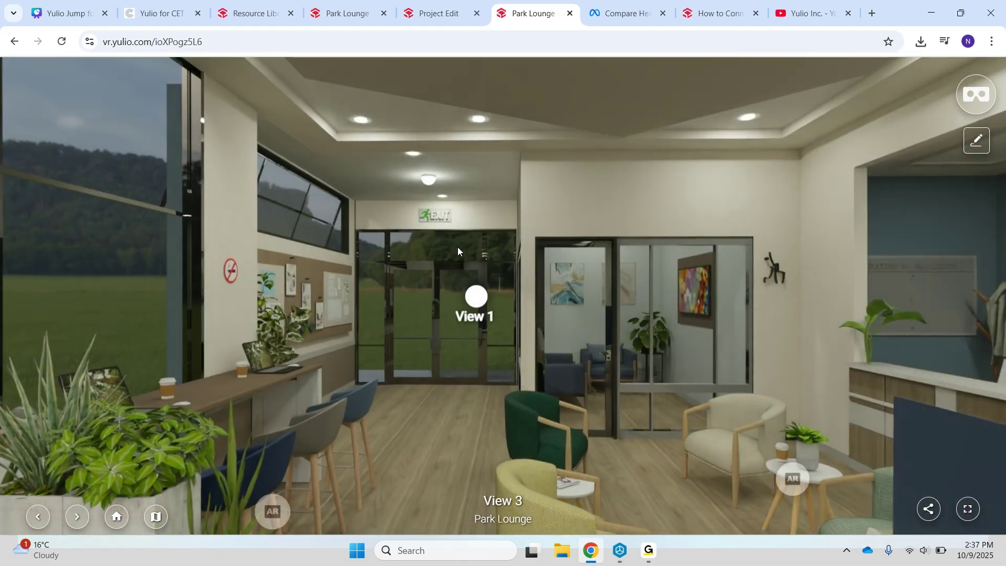
left_click_drag(631, 426, 298, 208)
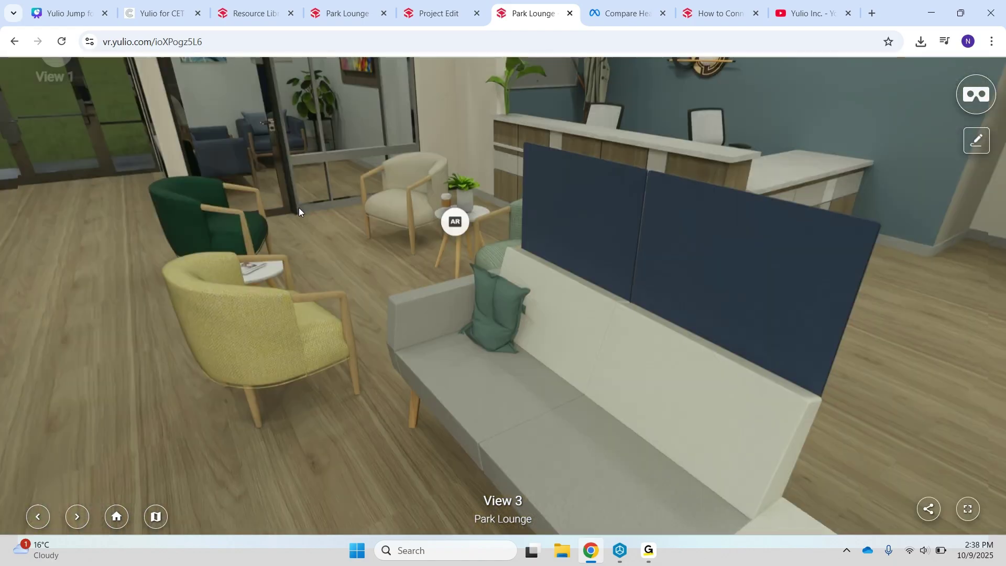
left_click_drag(553, 284, 254, 402)
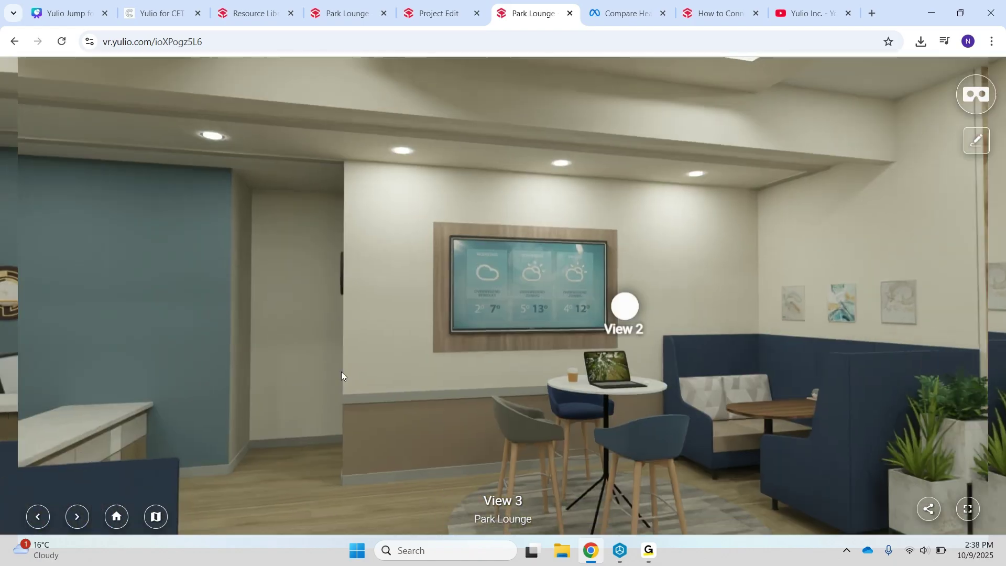
left_click_drag(341, 372, 680, 181)
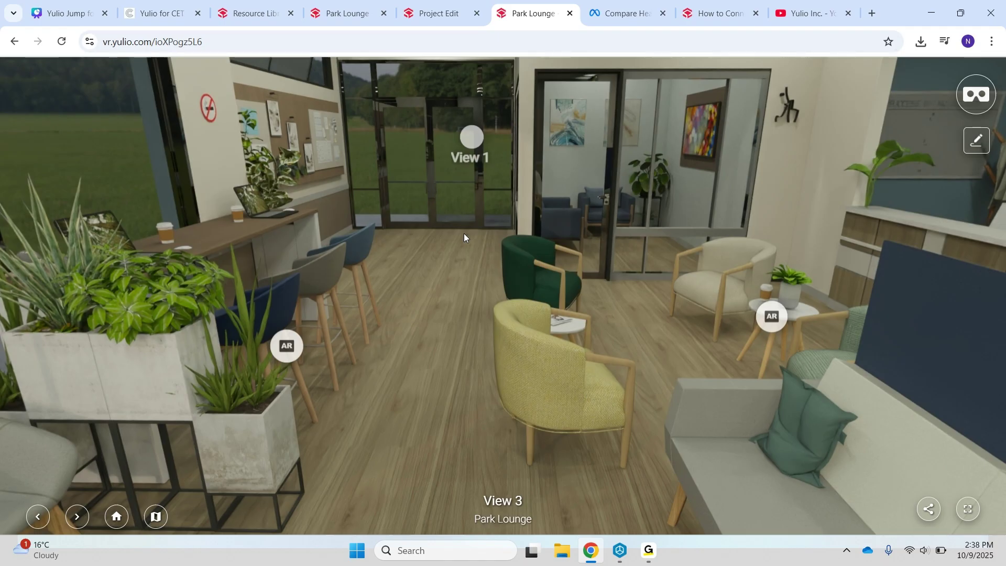
left_click_drag(464, 234, 507, 334)
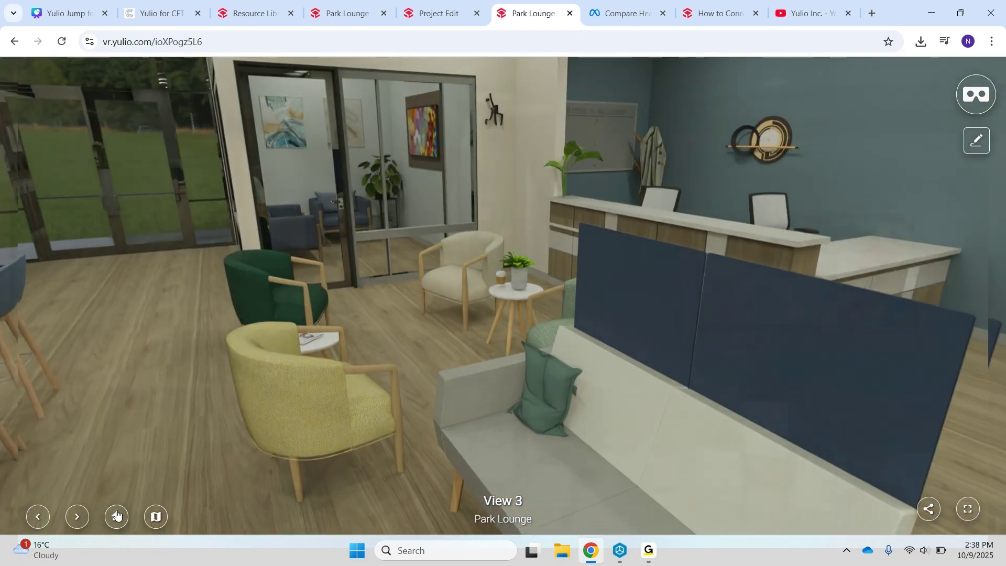
Return to the home scene, View 1, and examine the AR hotspots on the side table and the barstool
left_click_drag(817, 335, 586, 394)
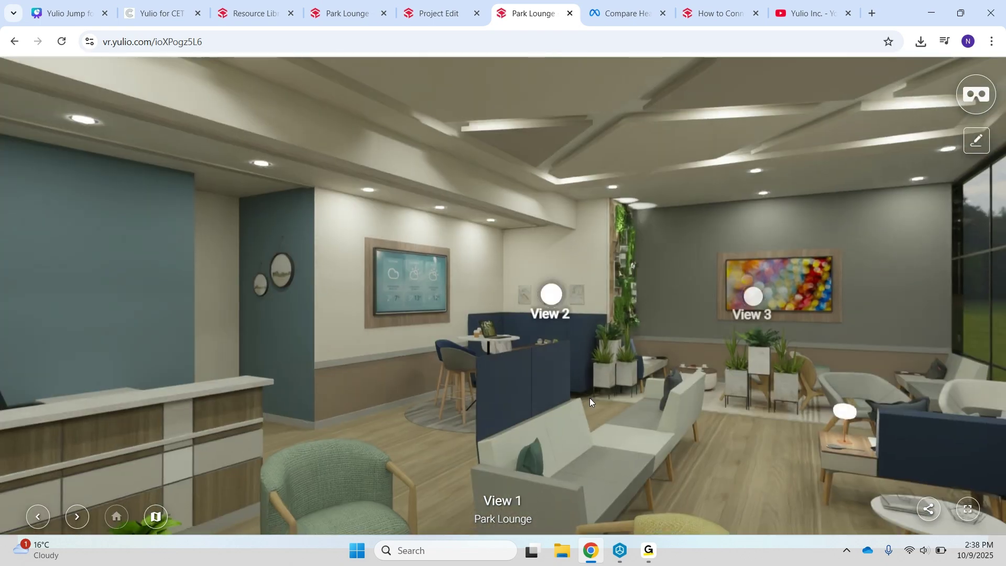
left_click_drag(589, 397, 152, 356)
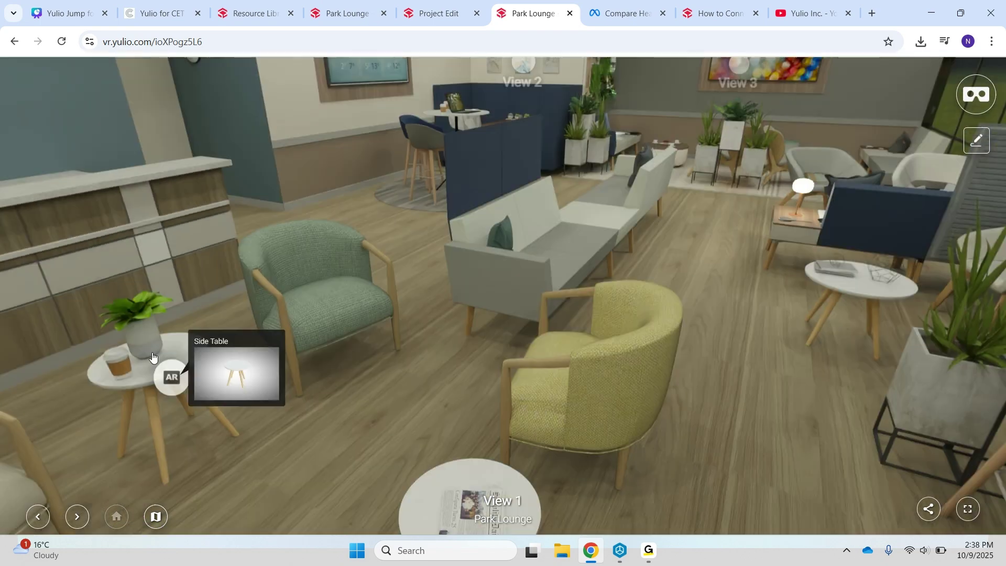
left_click_drag(269, 415, 616, 348)
left_click_drag(711, 361, 467, 452)
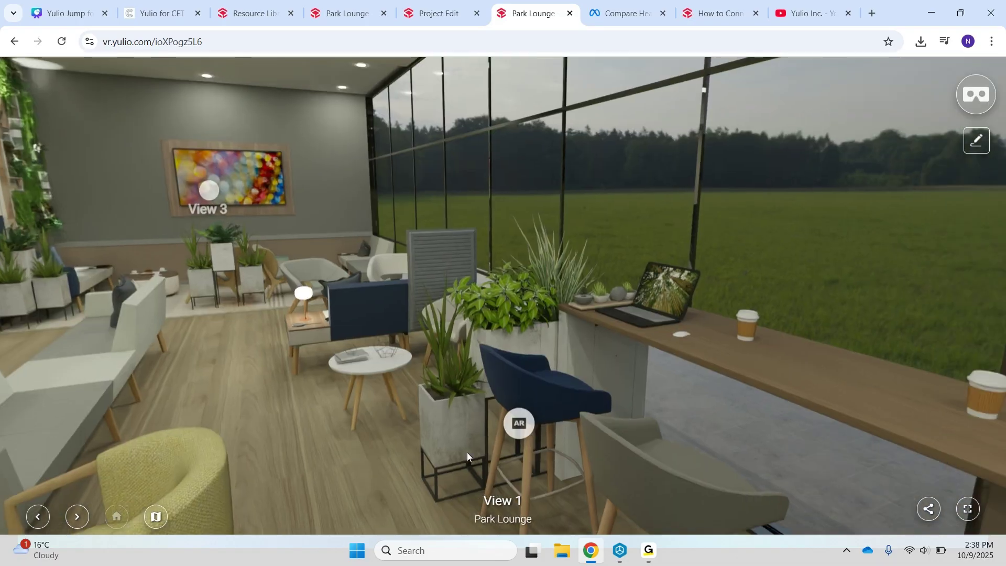
Open the Barstool AR model, inspect it from several sides, display its AR QR code, and return to View 1
mouse_move(512, 436)
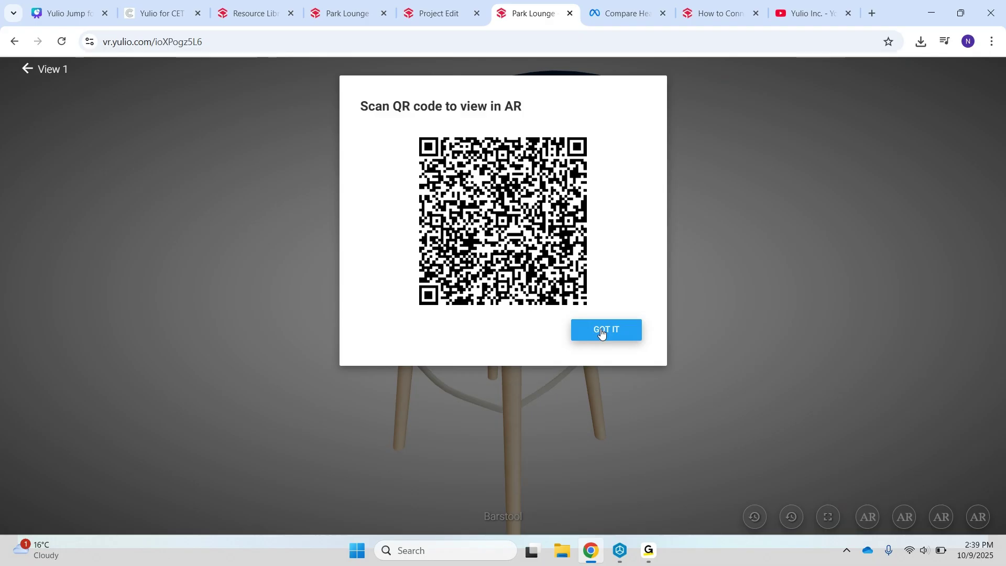
left_click(601, 330)
left_click_drag(586, 318, 573, 287)
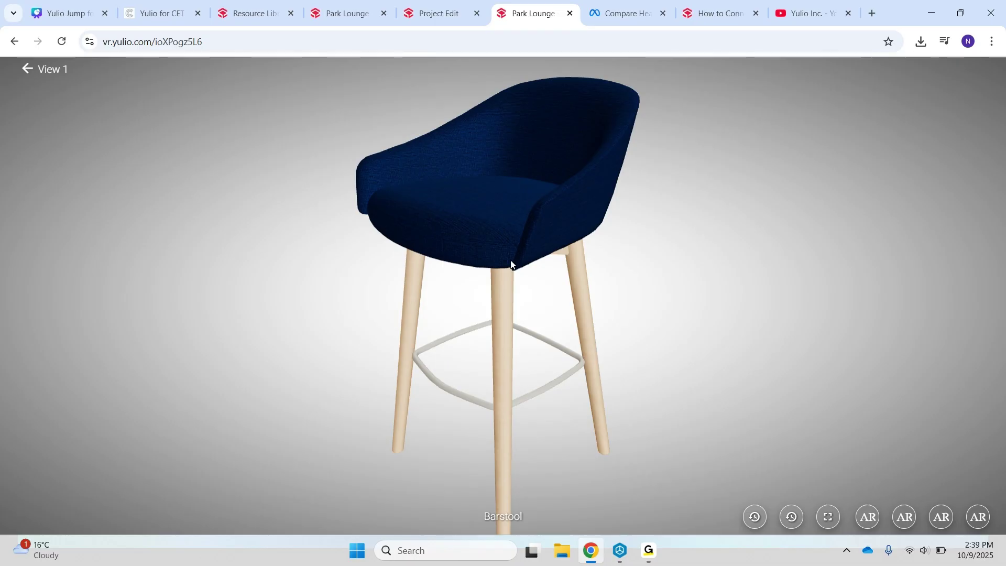
left_click_drag(511, 260, 641, 345)
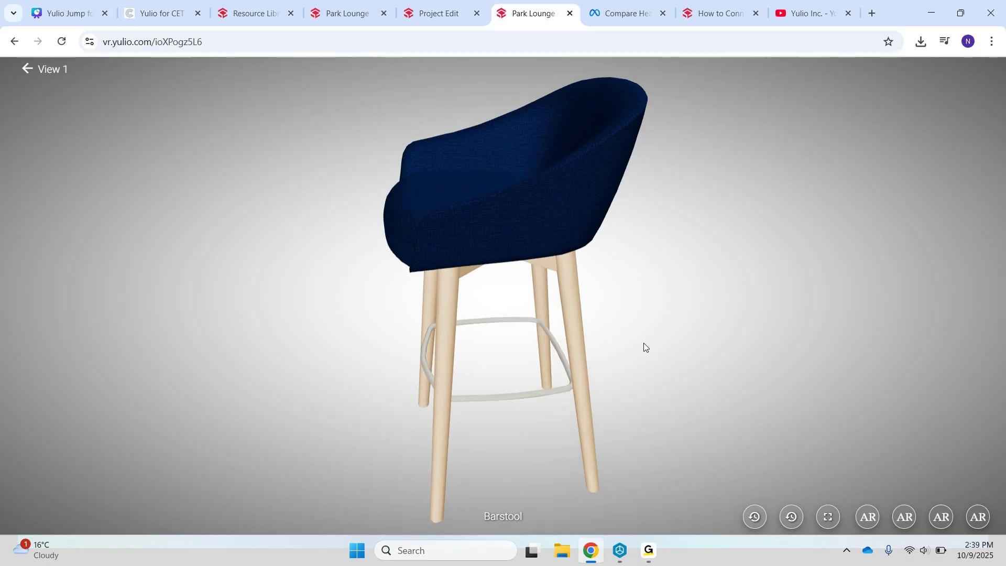
left_click(868, 518)
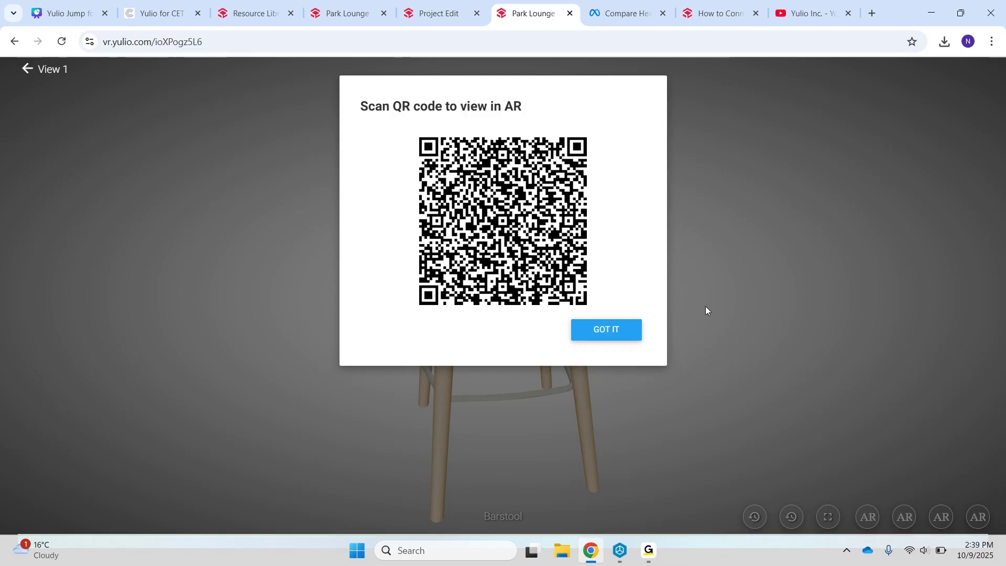
left_click(635, 333)
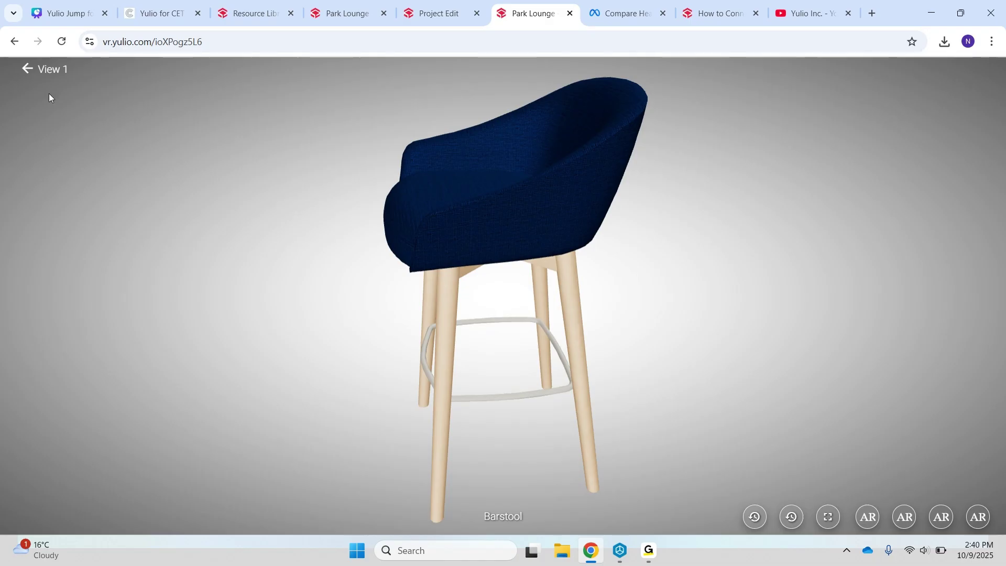
left_click(26, 69)
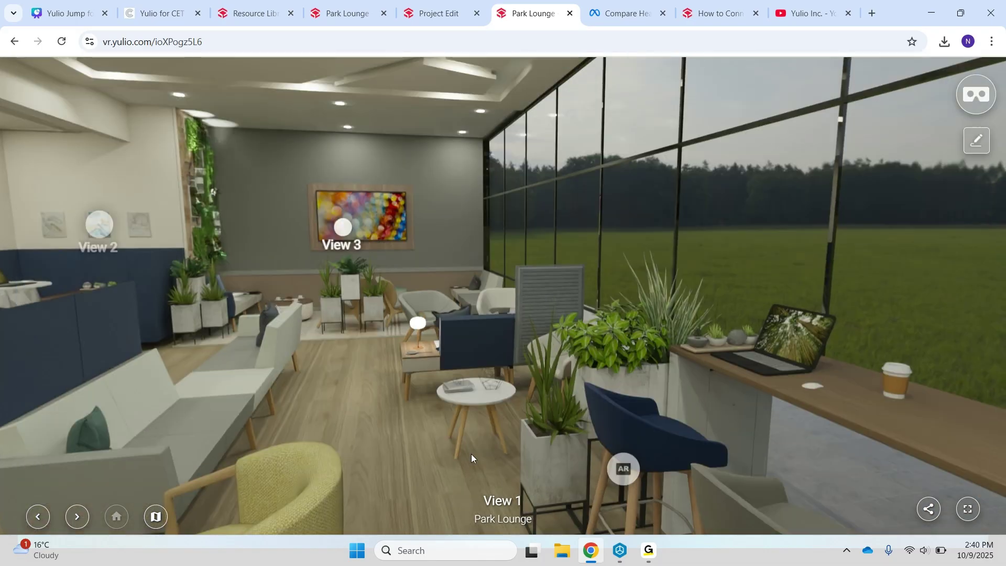
left_click_drag(470, 453, 562, 446)
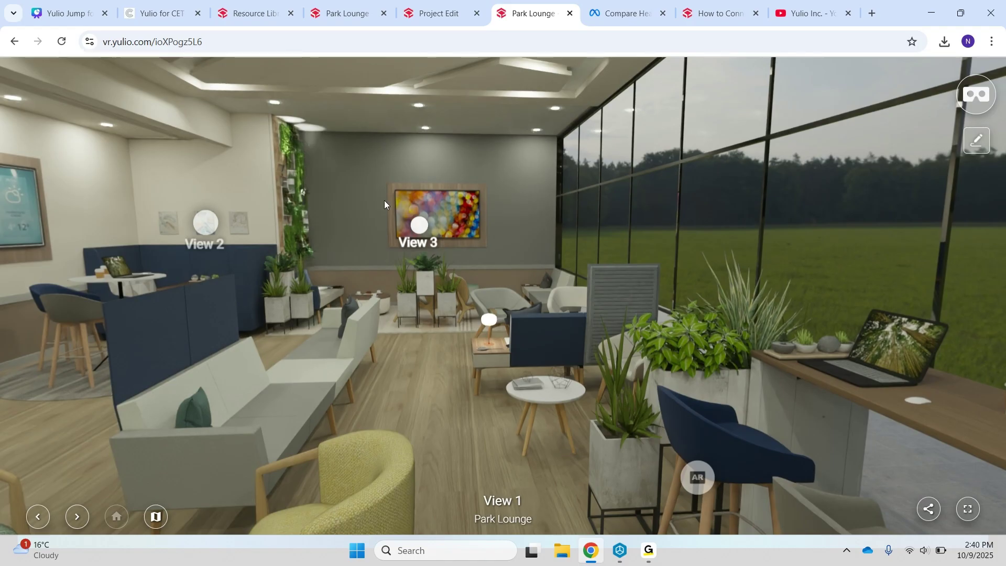
Review the Meta Quest 3S and Meta Quest 3 headsets on the Meta comparison page
left_click(614, 12)
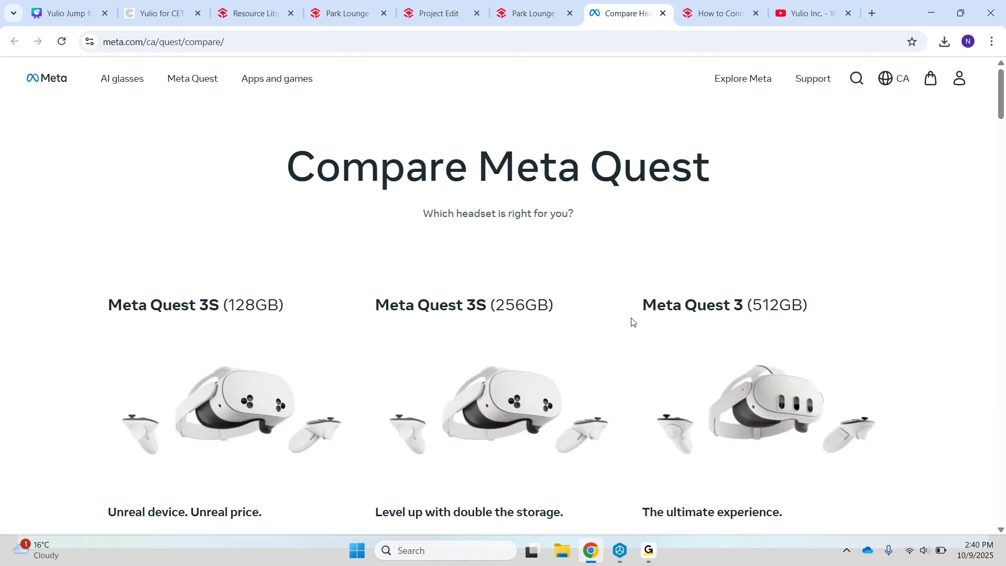
scroll(802, 311, "down", 1)
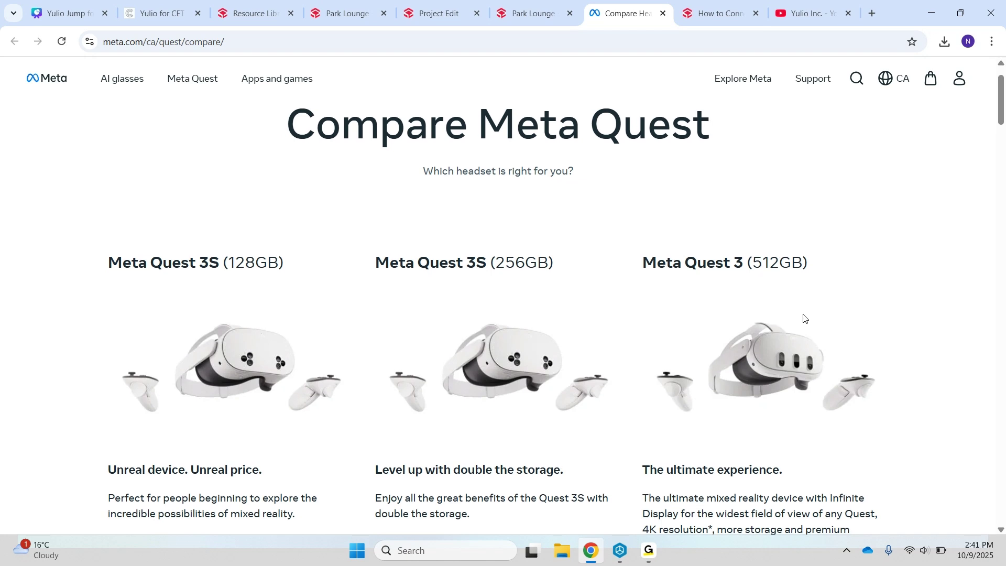
scroll(804, 318, "down", 1)
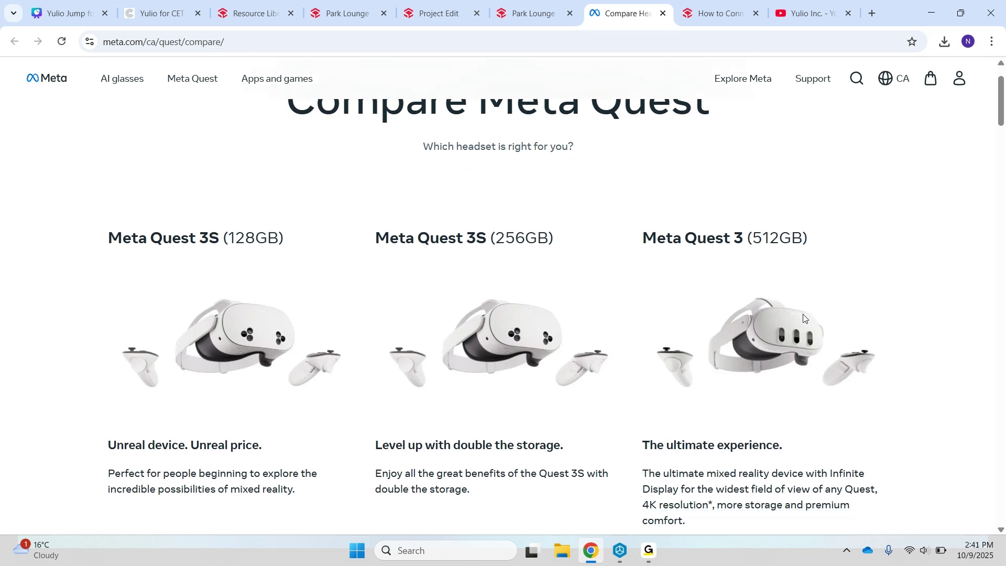
Open the Yulio article on connecting a headset to an account and read its first instructions
left_click(701, 20)
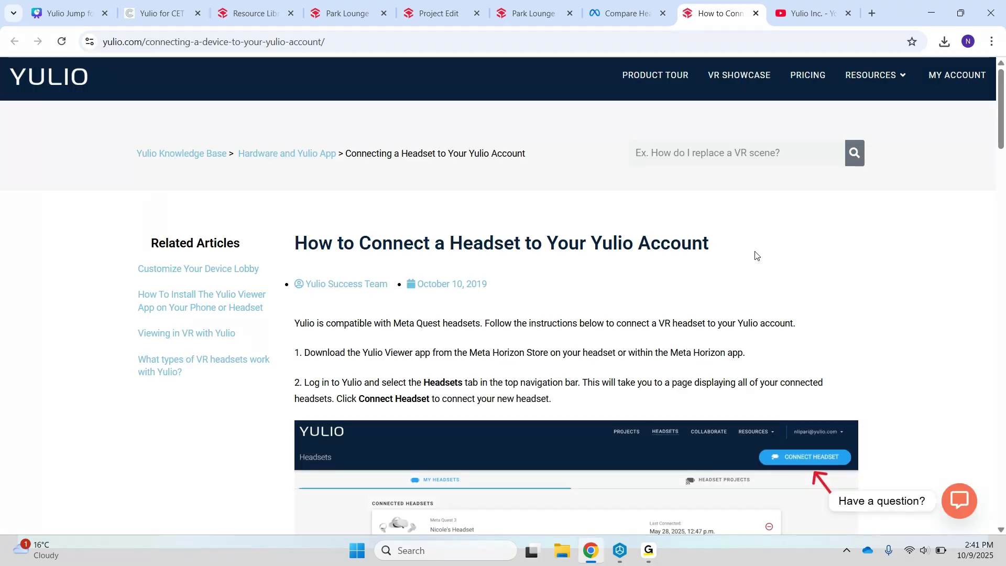
scroll(862, 325, "down", 2)
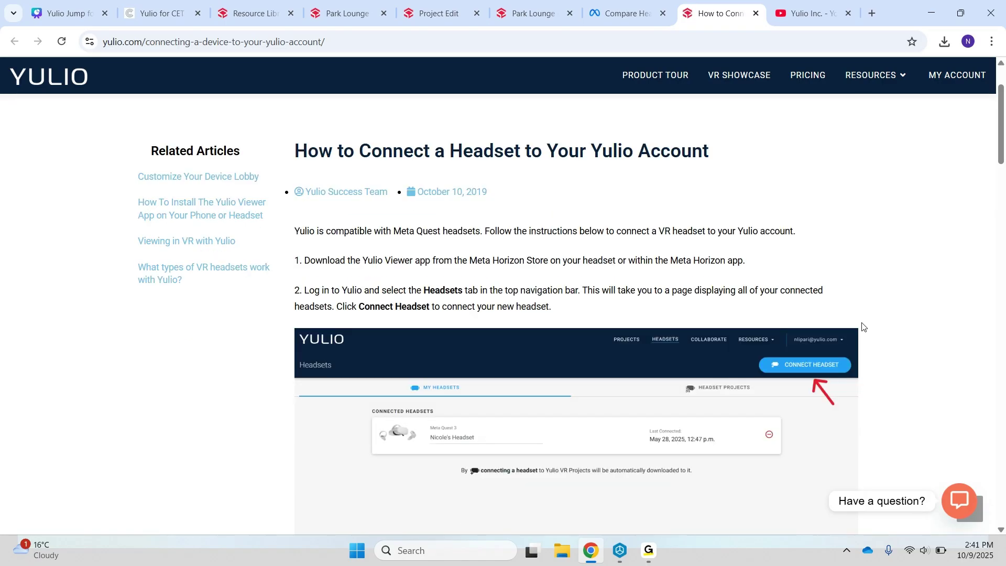
scroll(862, 325, "down", 1)
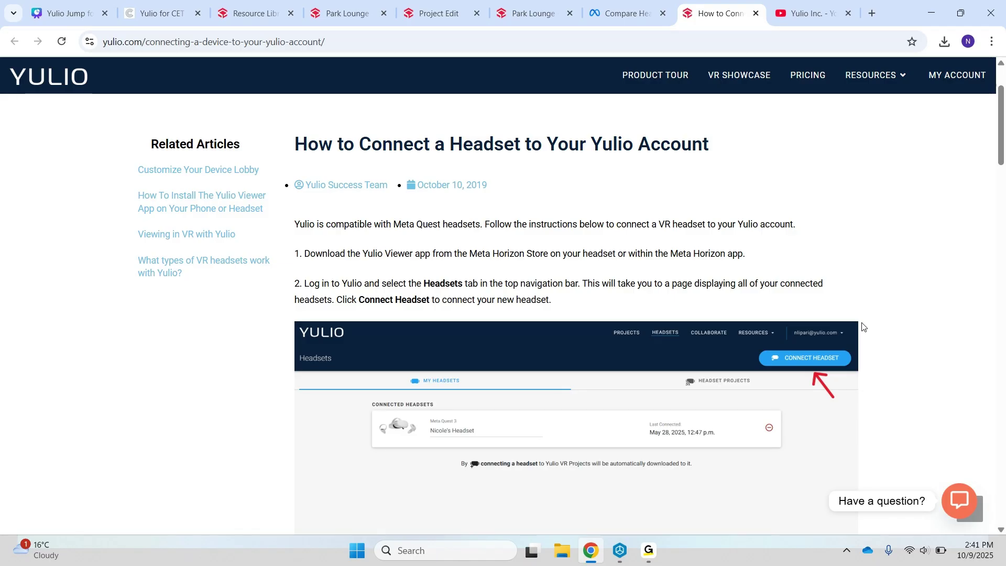
Return to the start of the headset connection article, then view the Yulio Inc. YouTube channel and close it
scroll(863, 327, "up", 2)
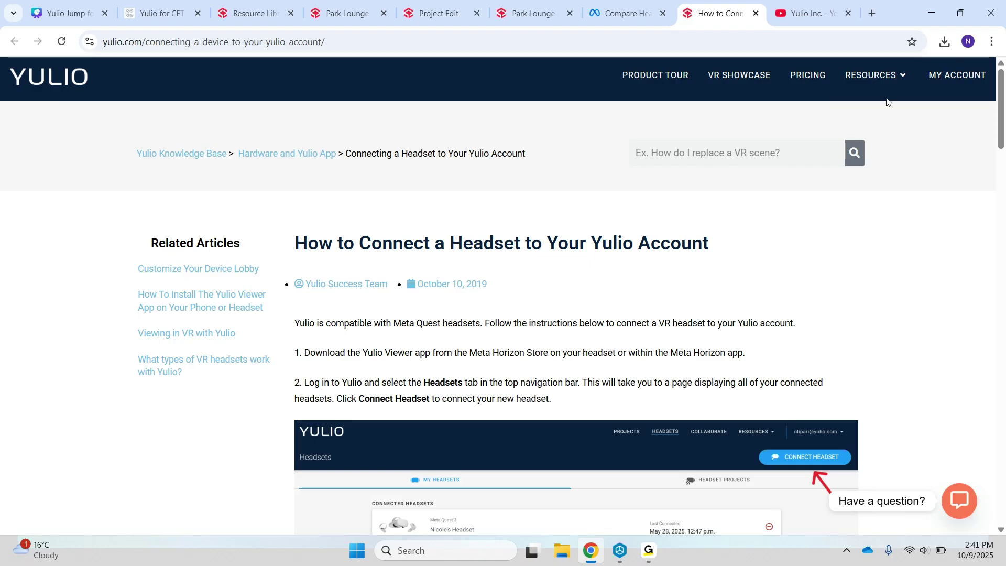
mouse_move(903, 83)
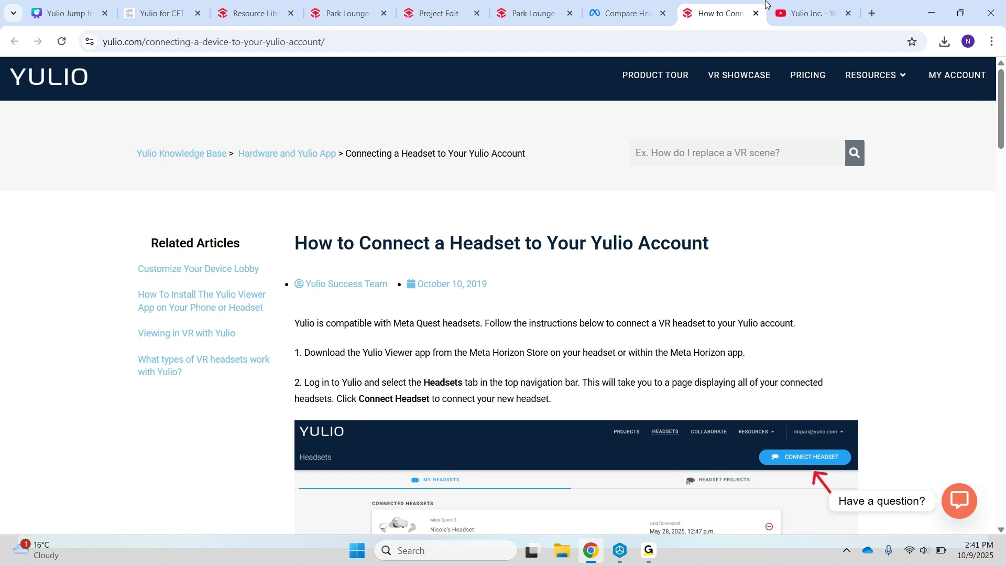
key("ctrl+Tab")
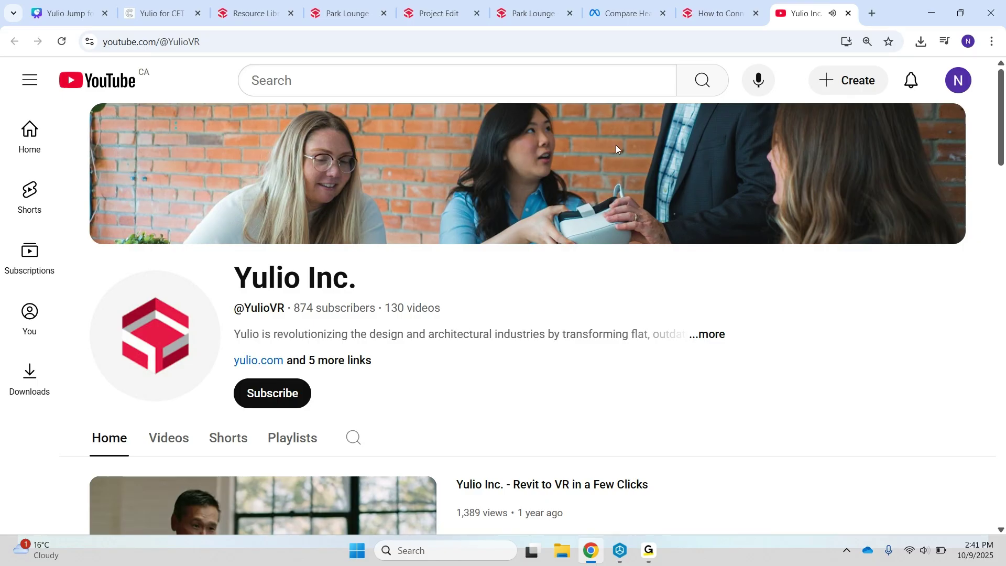
left_click(850, 12)
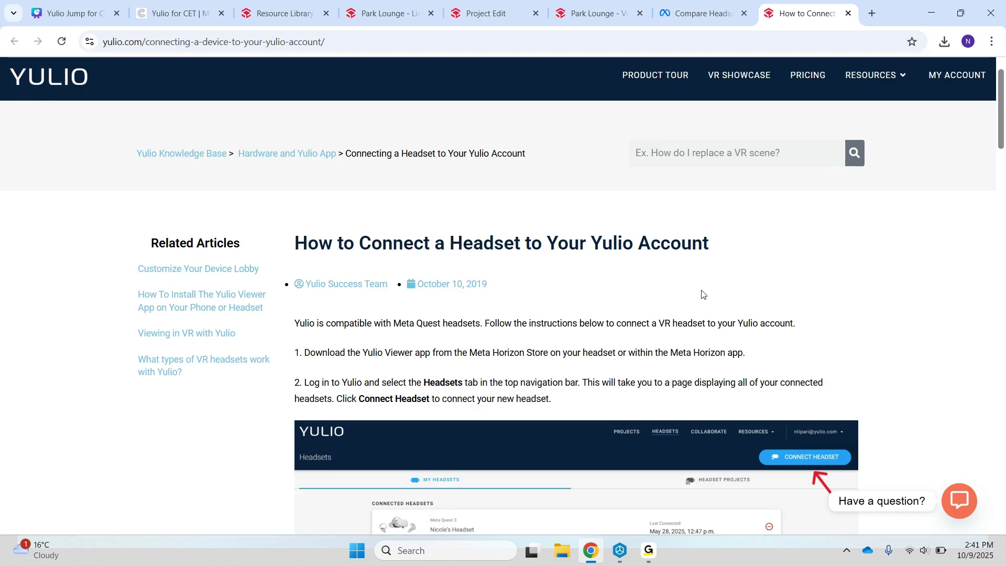
Switch to the Yulio Jump for CET webinar deck in Canva and show closing slide 7 in full screen
left_click(92, 13)
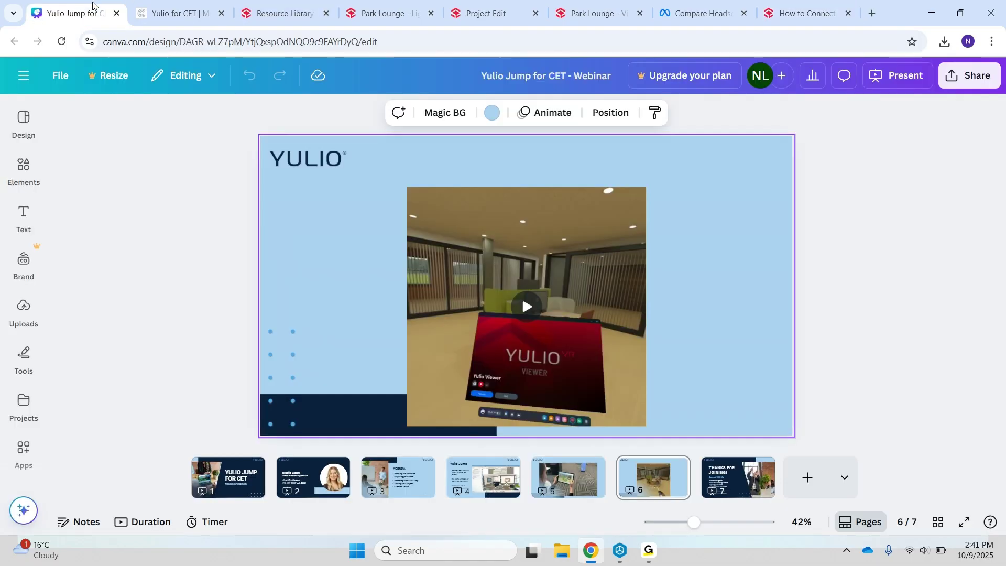
left_click(735, 479)
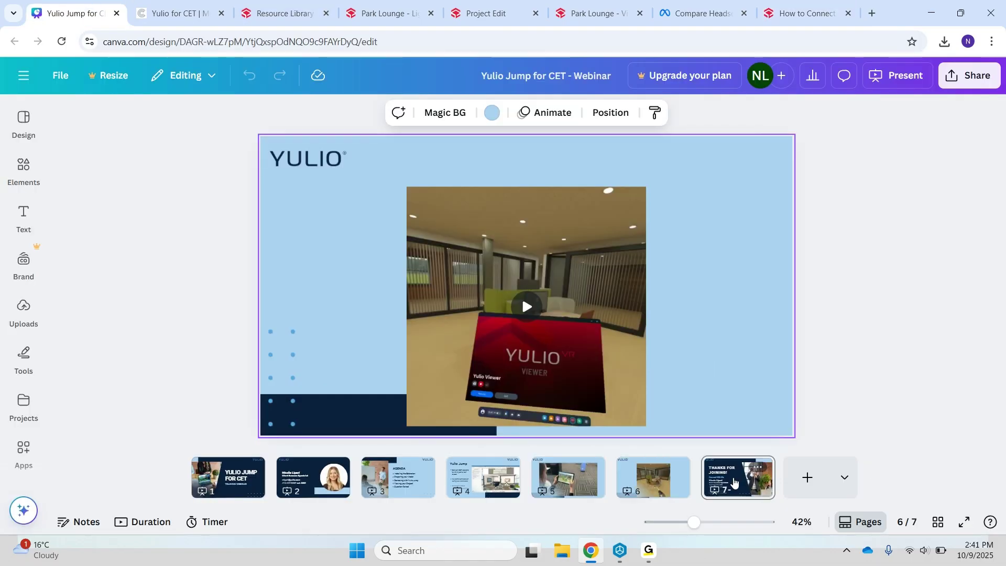
left_click(964, 522)
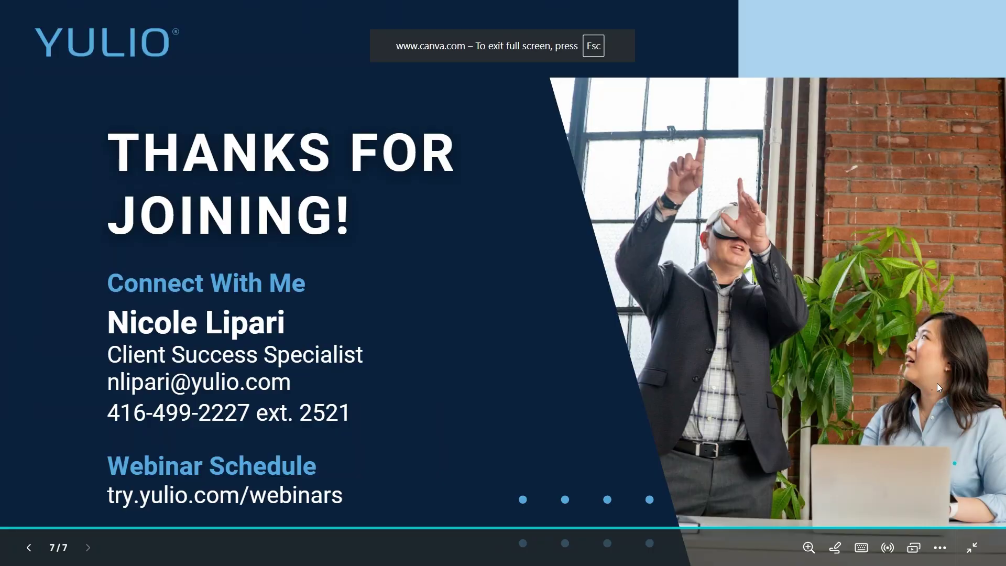